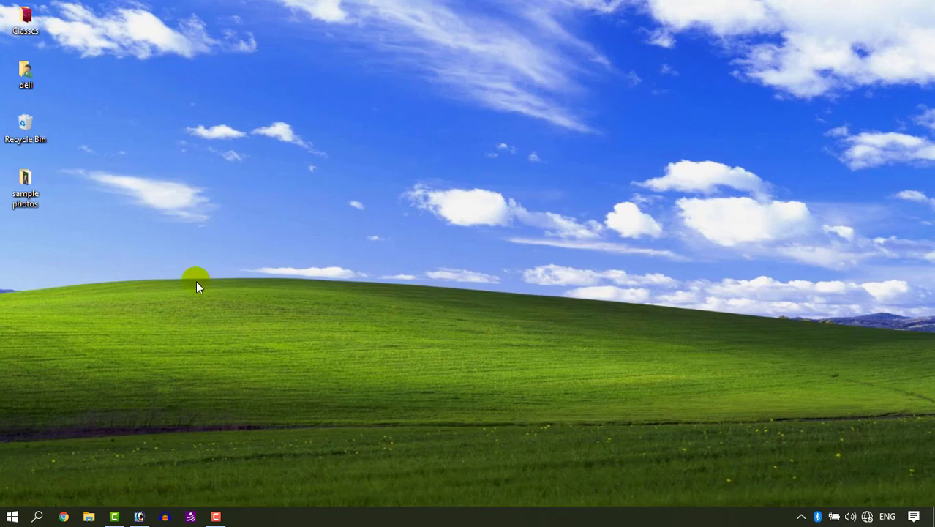
- Launch Paint through the Run dialog using mspaint
key(super+r)
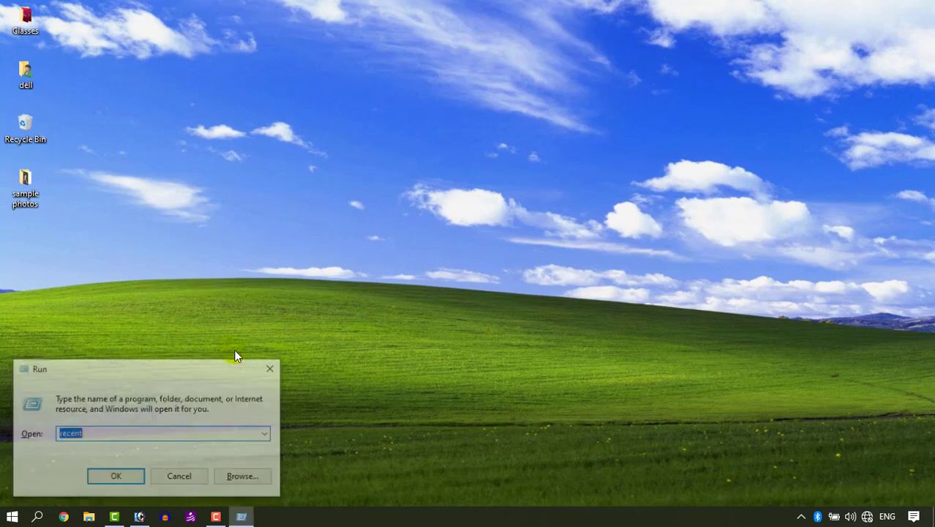
text(ms)
key(Up)
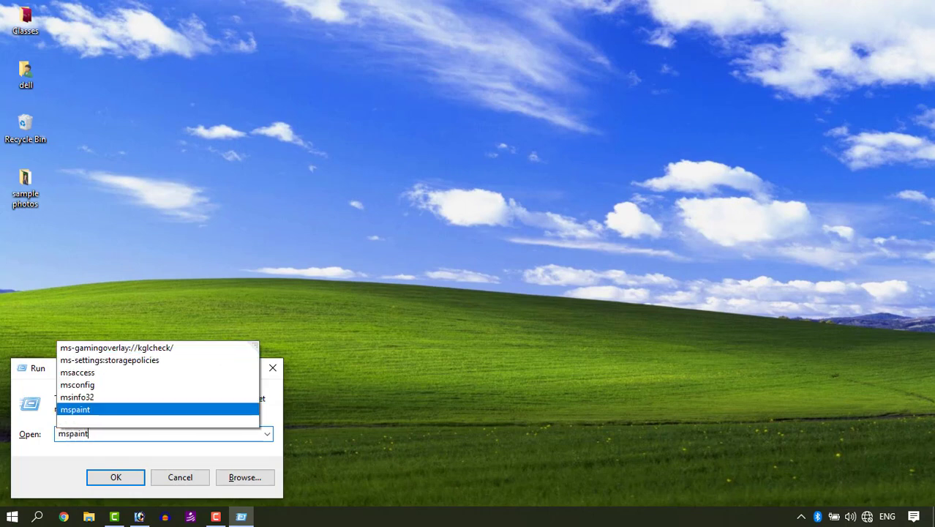
key(Return)
- Sketch a collage layout with the brush: a wide outer frame containing nine photo rectangles of varied sizes
drag(157, 188, 143, 353)
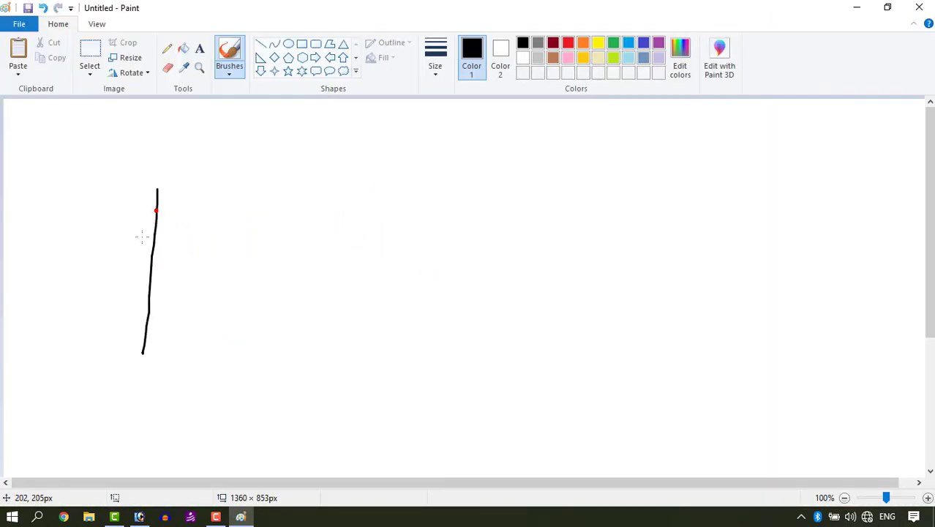
mouse_move(142, 188)
mouse_down()
mouse_move(796, 178)
mouse_move(796, 321)
mouse_move(777, 368)
mouse_move(140, 370)
mouse_up()
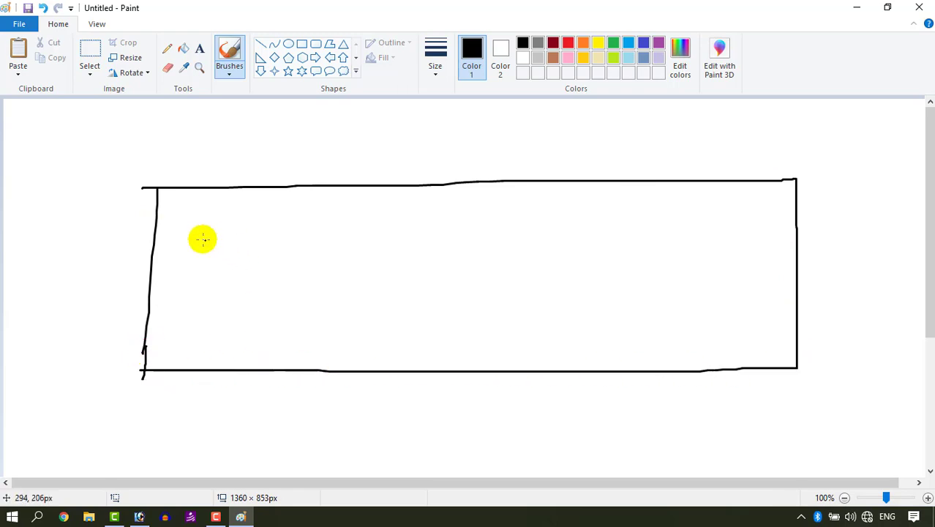
drag(171, 210, 170, 256)
mouse_move(253, 208)
mouse_down()
mouse_move(251, 246)
mouse_move(169, 256)
mouse_move(165, 342)
mouse_up()
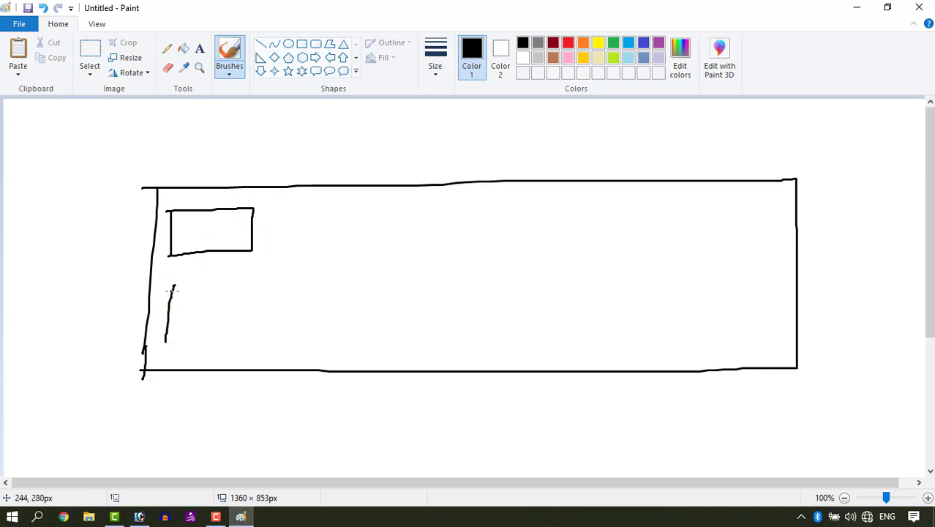
mouse_move(270, 285)
mouse_down()
mouse_move(266, 331)
mouse_move(167, 339)
mouse_up()
drag(277, 211, 278, 256)
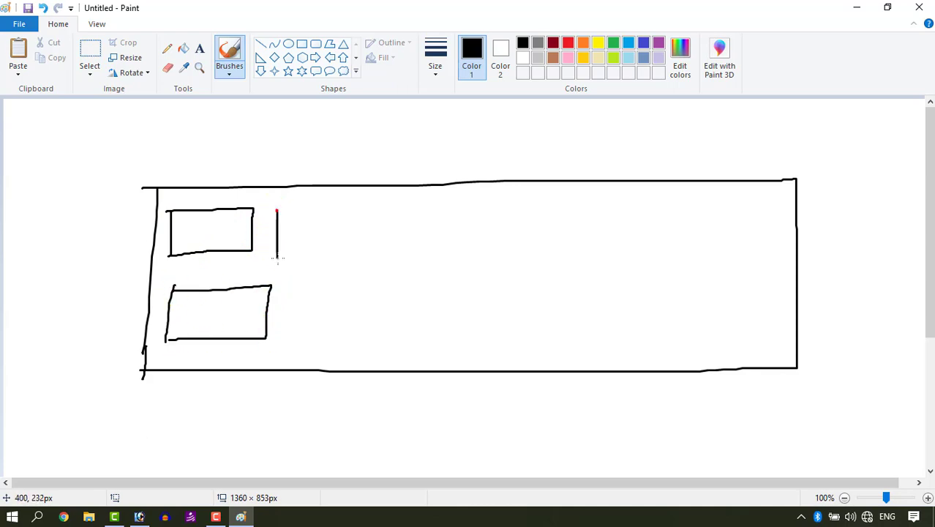
mouse_move(318, 209)
mouse_down()
mouse_move(349, 251)
mouse_move(276, 253)
mouse_up()
mouse_move(301, 289)
mouse_down()
mouse_move(303, 341)
mouse_move(347, 342)
mouse_move(315, 342)
mouse_up()
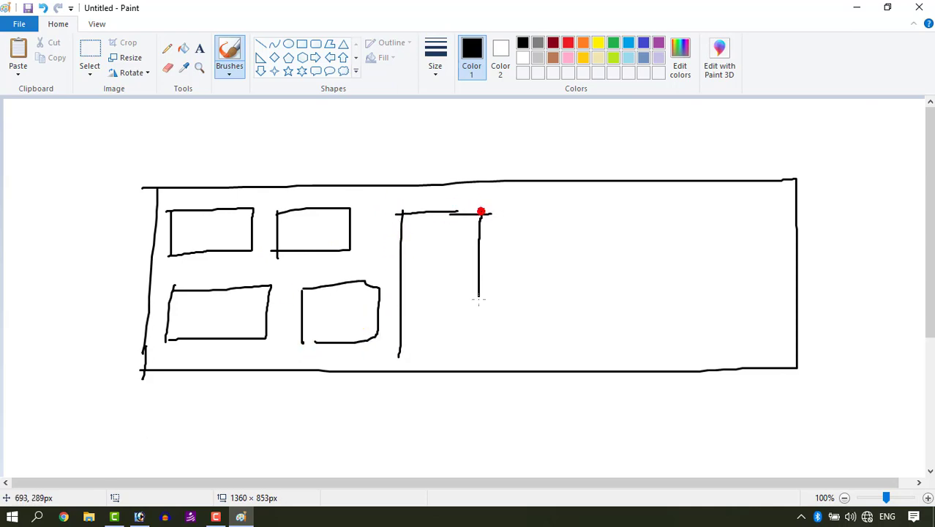
drag(479, 298, 479, 349)
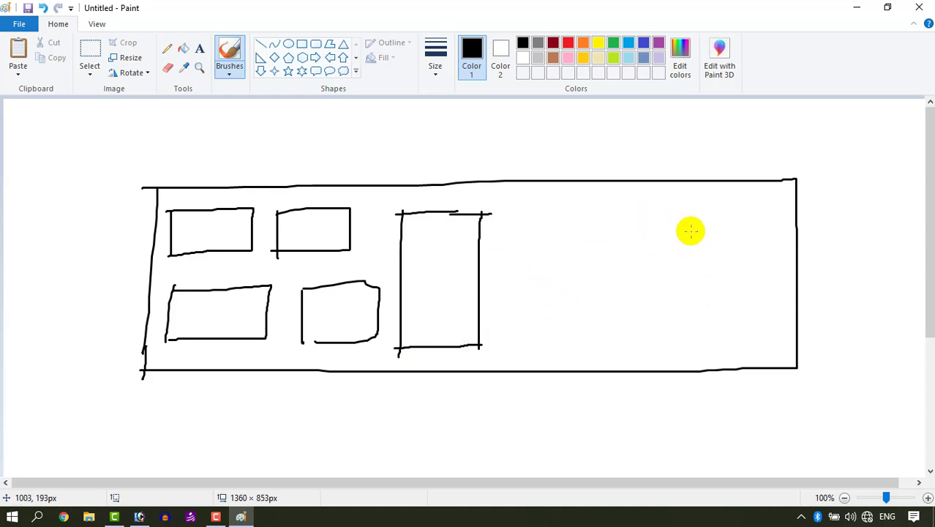
drag(518, 206, 514, 258)
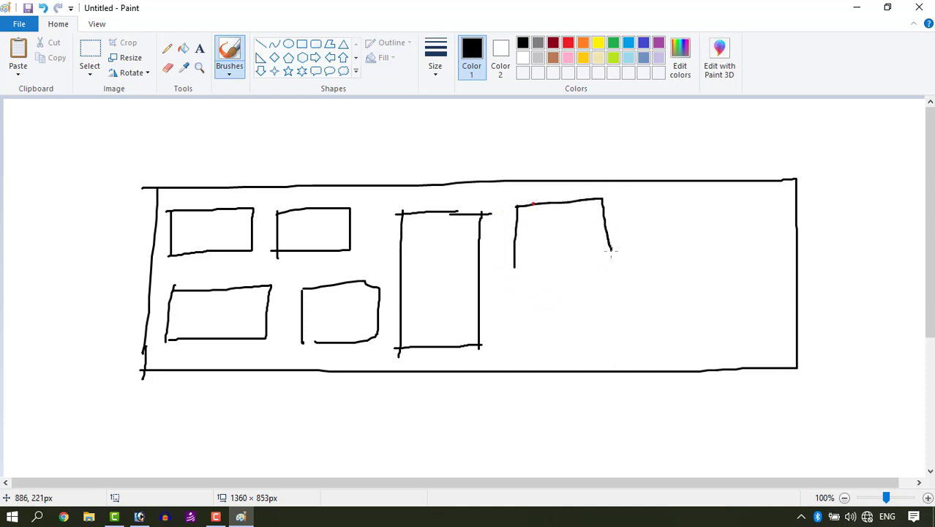
drag(611, 251, 523, 254)
drag(524, 299, 525, 326)
drag(632, 333, 547, 342)
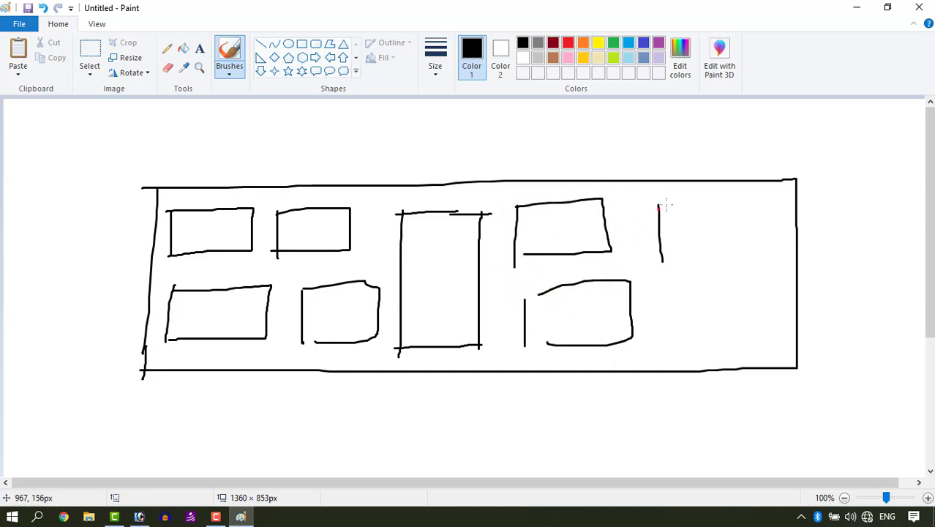
mouse_move(664, 199)
mouse_down()
mouse_move(757, 202)
mouse_move(667, 267)
mouse_up()
drag(671, 301, 670, 366)
drag(773, 359, 663, 356)
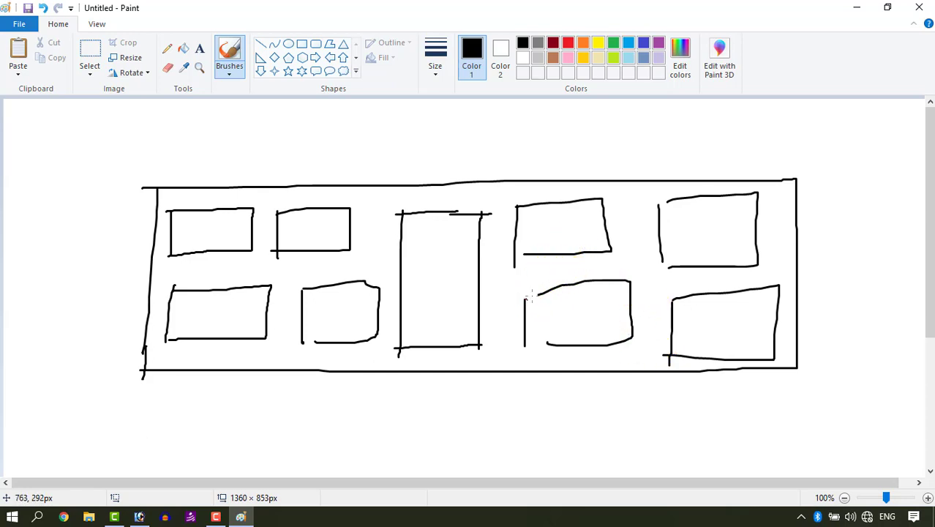
- Close Paint without saving the sketch and switch to Photoshop
click(924, 9)
click(492, 259)
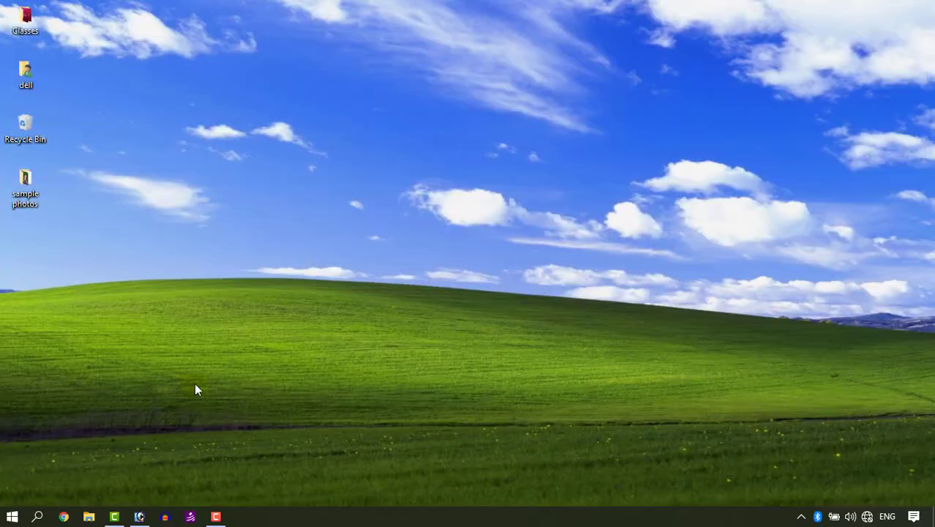
click(150, 516)
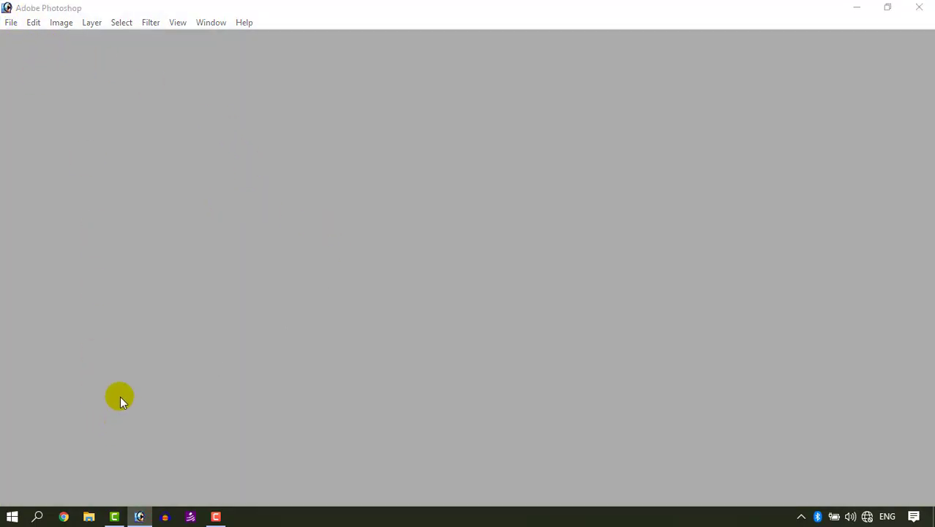
- Reopen Paint and hand-write the banner size 12 x 36 inside a sketched rectangle
key(super+r)
key(Return)
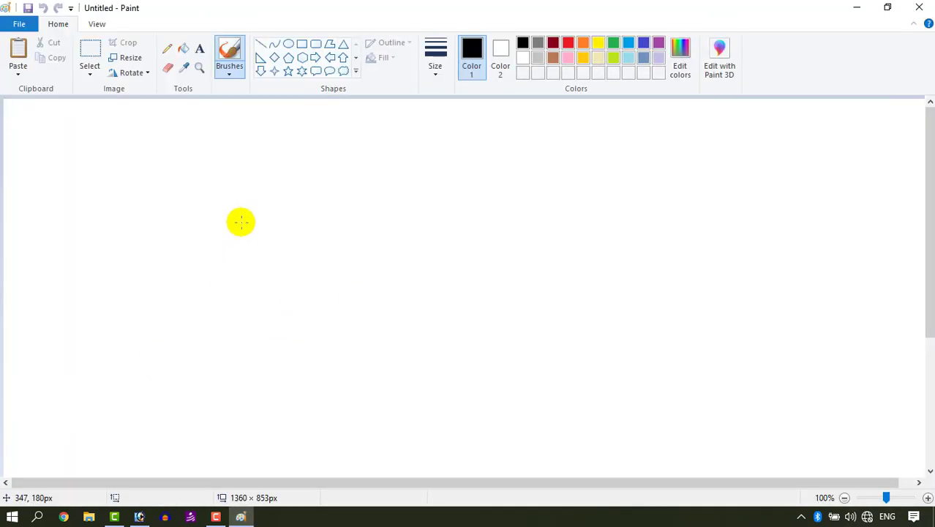
drag(242, 222, 236, 300)
drag(248, 261, 263, 291)
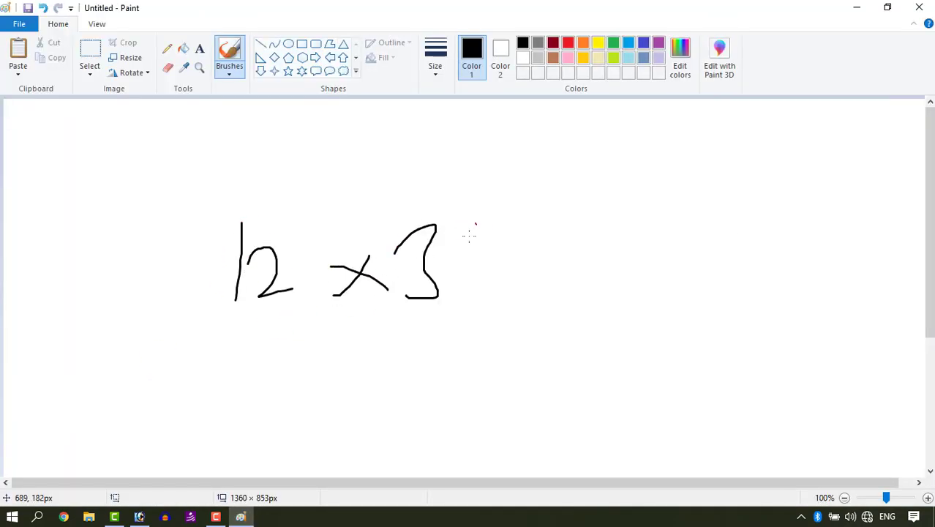
drag(196, 214, 196, 334)
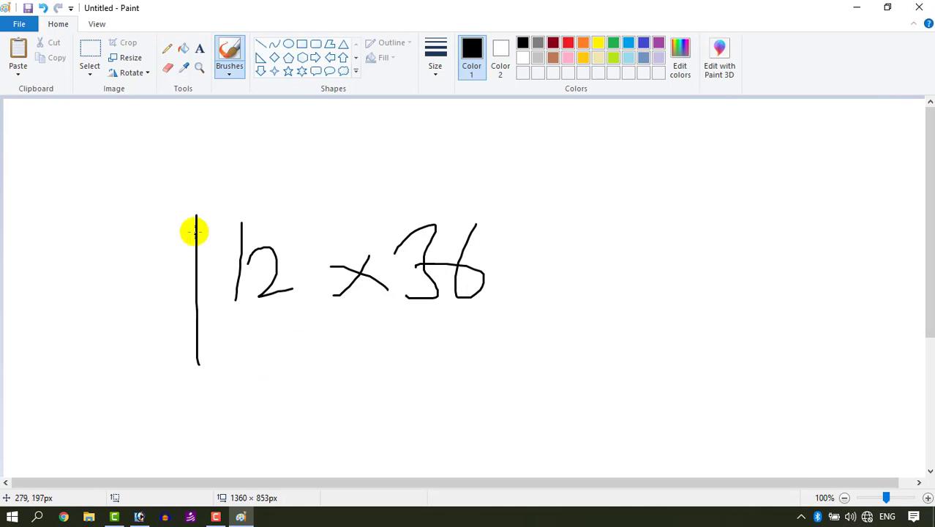
mouse_move(194, 228)
mouse_down()
mouse_move(552, 204)
mouse_move(549, 327)
mouse_move(173, 371)
mouse_up()
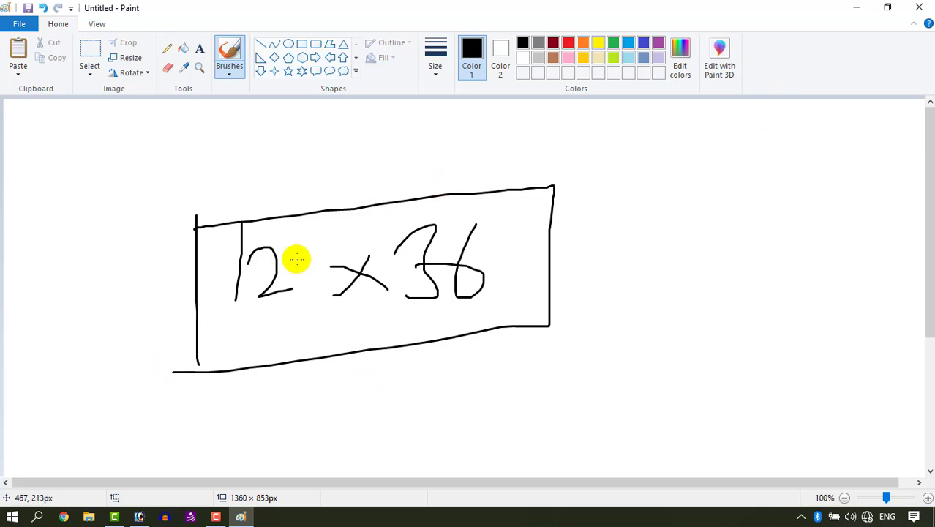
drag(239, 266, 236, 300)
click(264, 262)
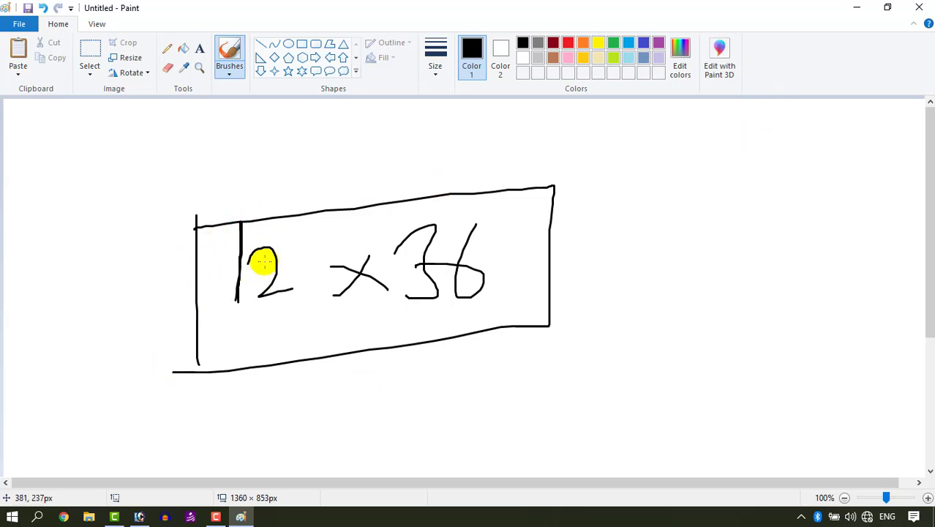
drag(272, 244, 328, 287)
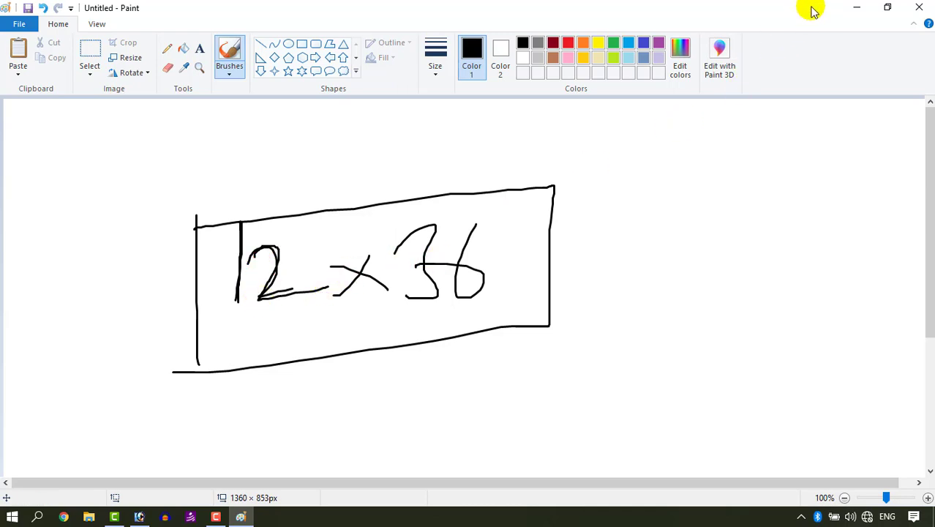
- Minimize Paint and create a new Photoshop document 36 inches wide, 12 inches high, at 200 pixels/inch
click(858, 10)
click(9, 22)
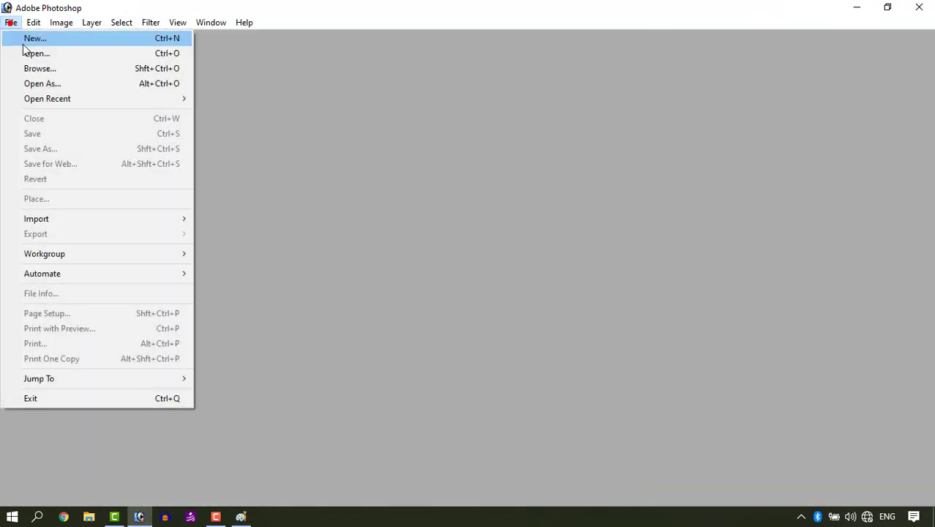
click(27, 40)
drag(710, 167, 544, 175)
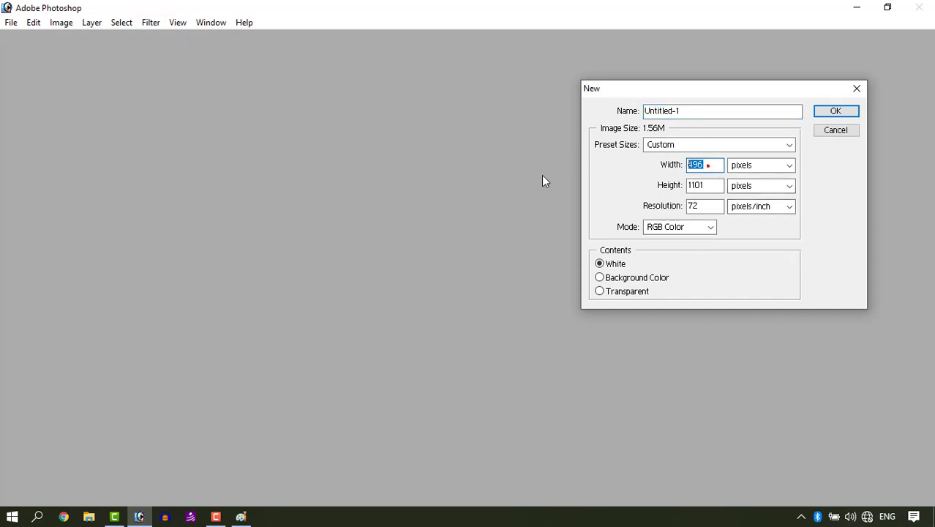
text(36)
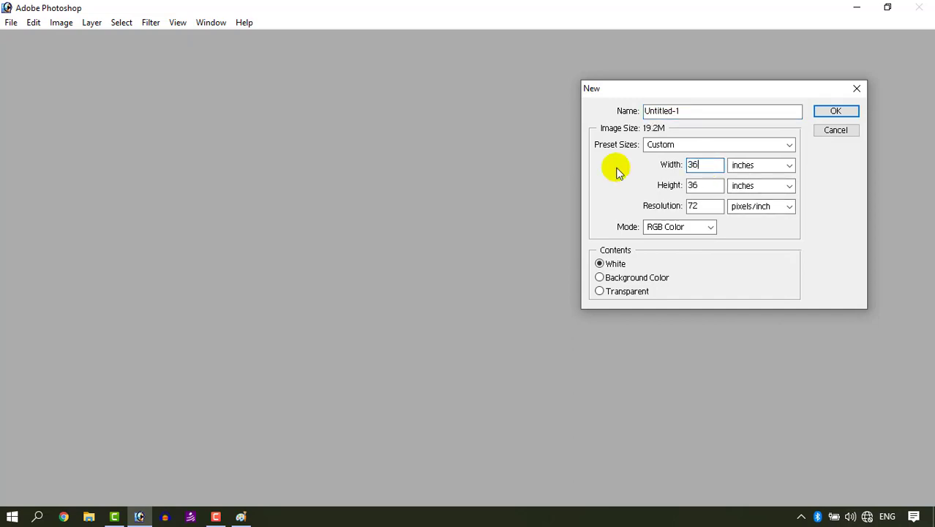
click(701, 187)
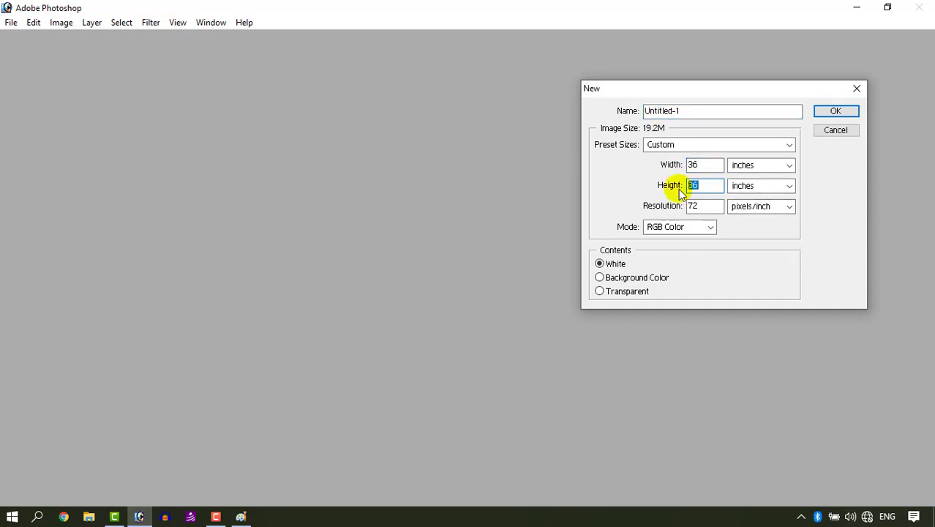
text(12)
drag(704, 206, 563, 216)
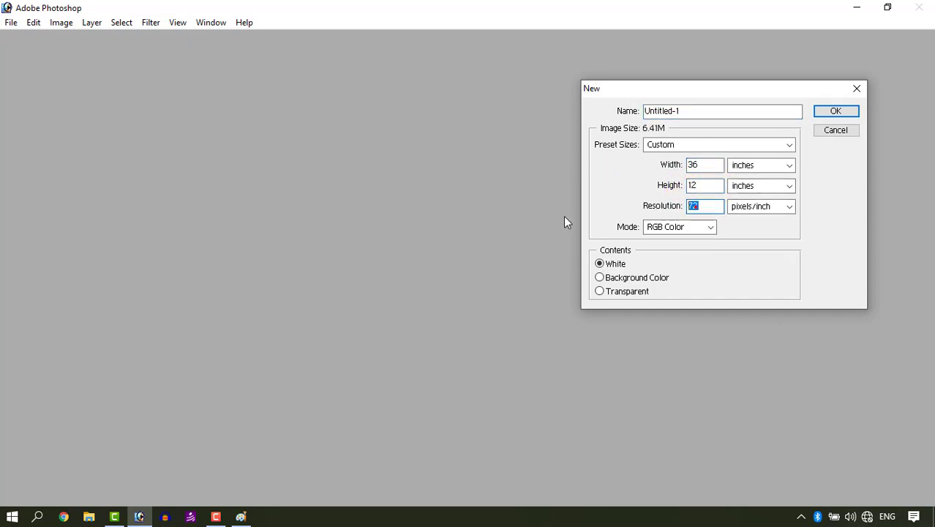
text(200)
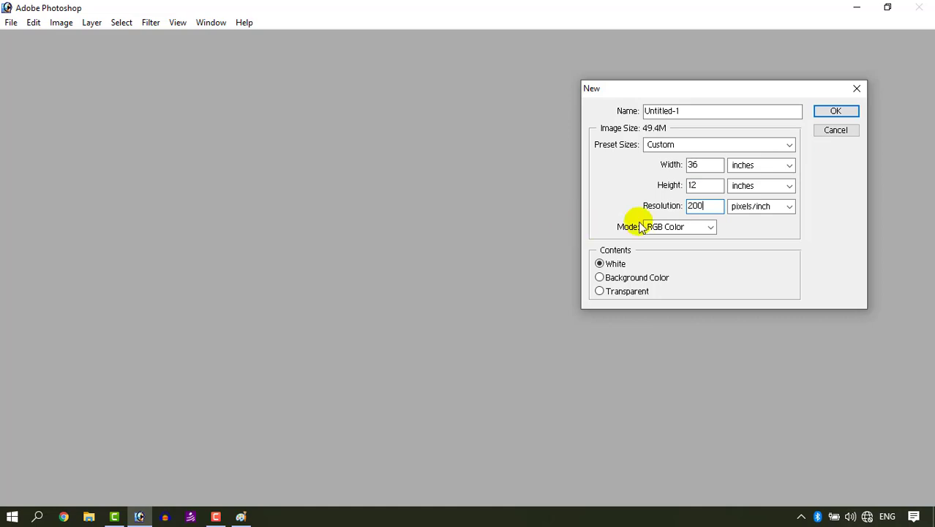
click(823, 113)
- Show the hidden toolbox and Layers panel and reposition the new document window
drag(181, 40, 248, 108)
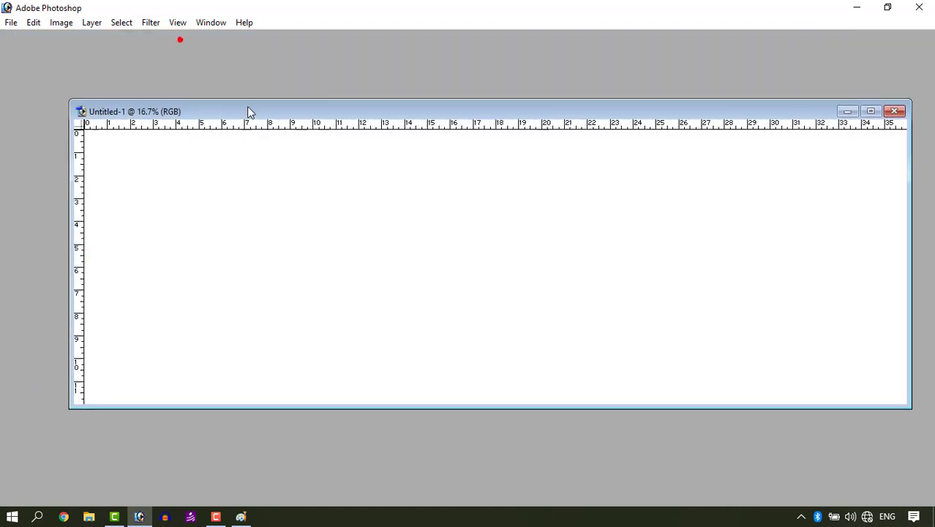
key(Tab)
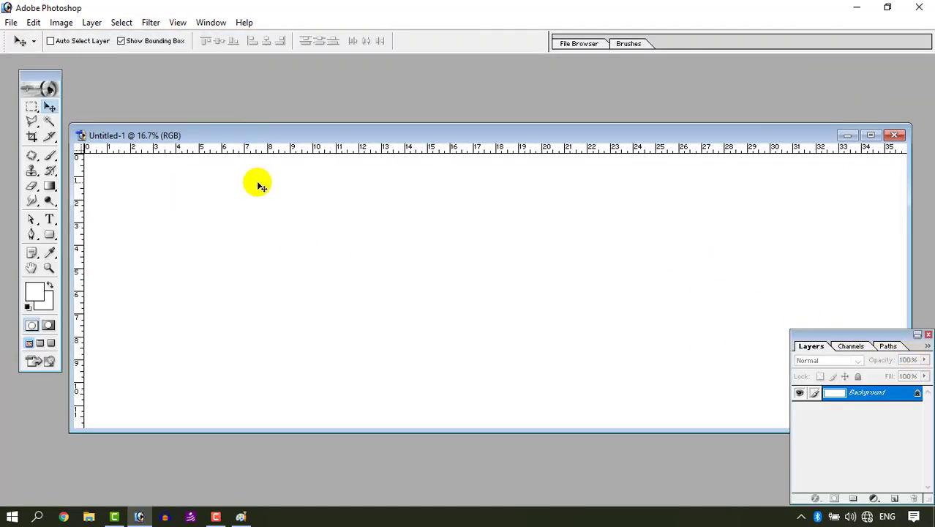
drag(408, 139, 411, 120)
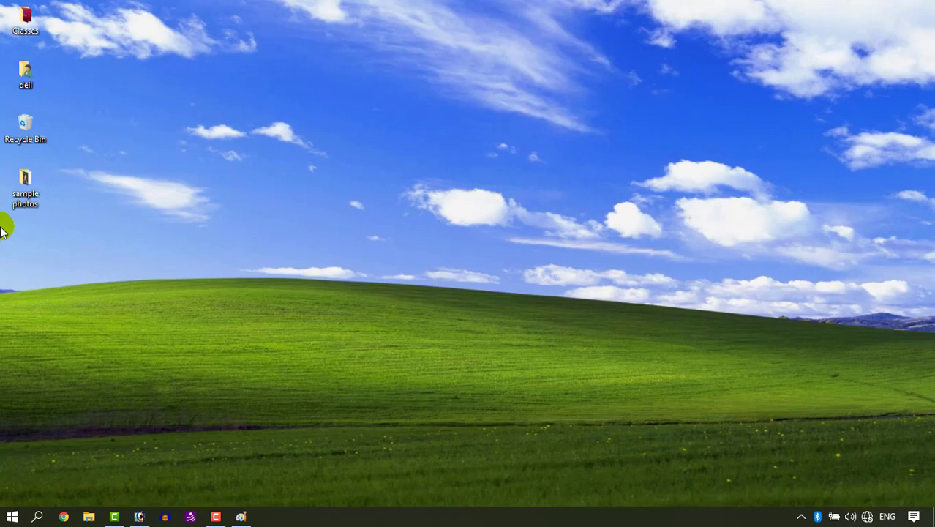
- Open a group photo from the sample photos desktop folder in Photoshop and position its window
double_click(17, 201)
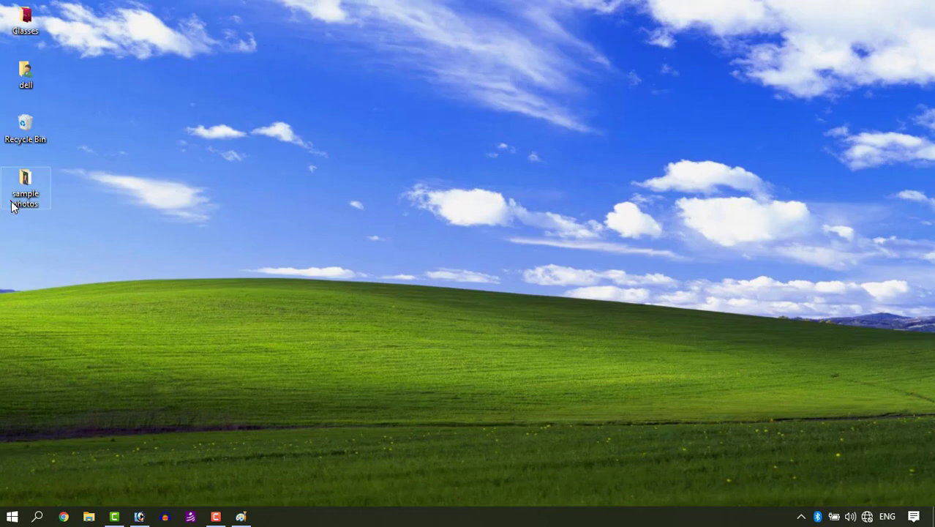
drag(412, 102, 225, 230)
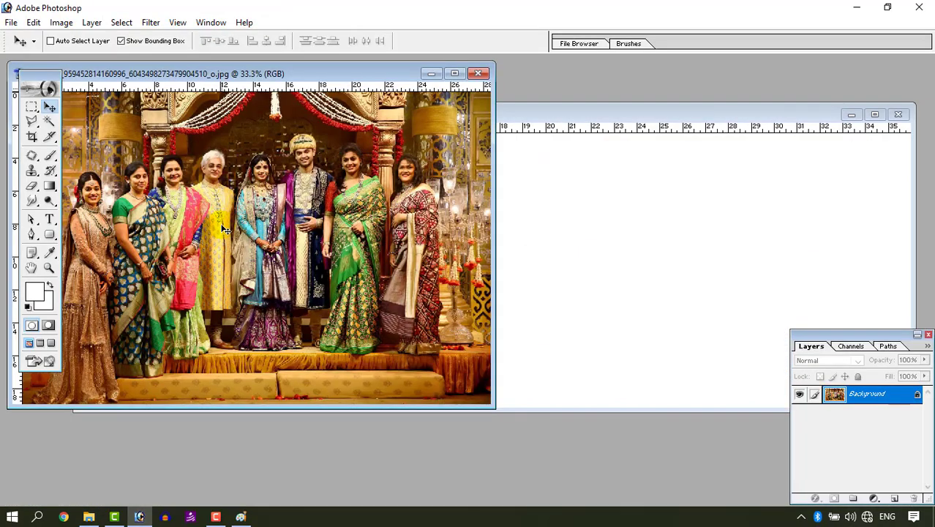
drag(173, 74, 240, 89)
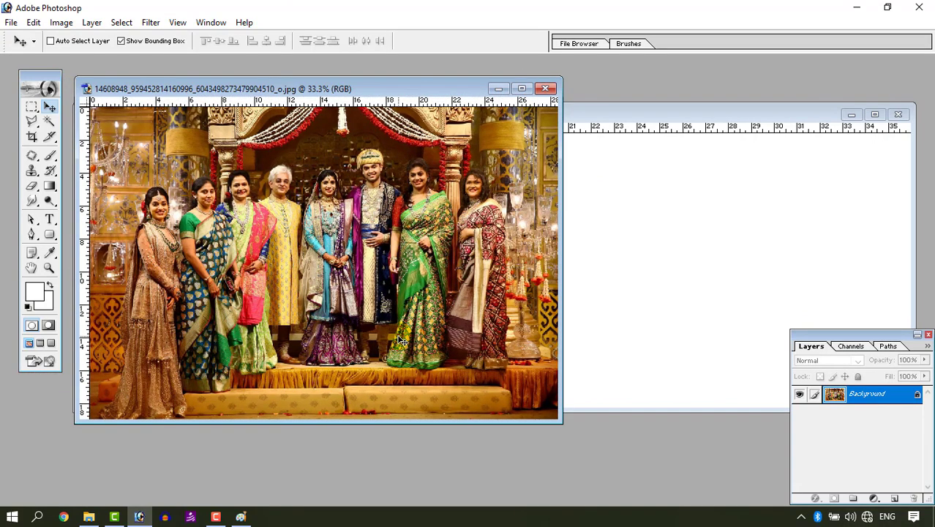
- Select a central rectangle around the couple with the Rectangular Marquee, copy it, and paste it into the new document
click(32, 108)
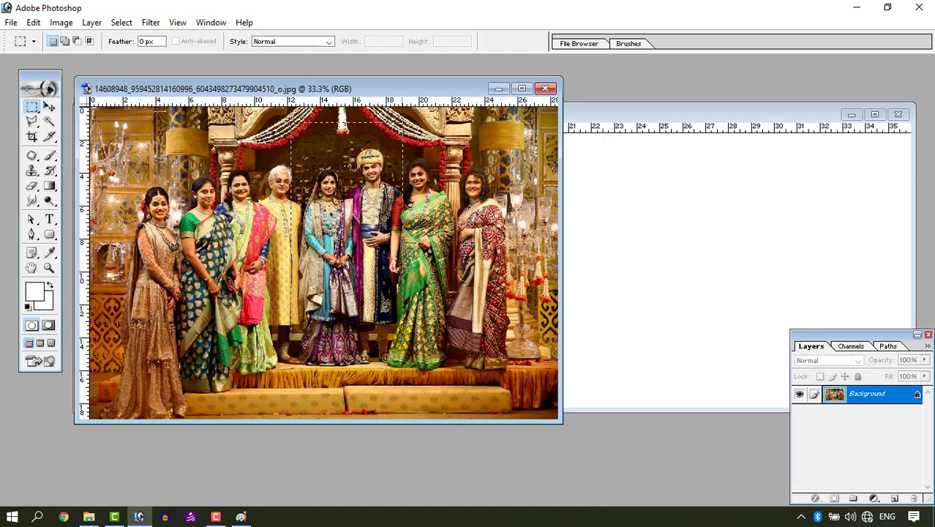
drag(411, 397, 408, 413)
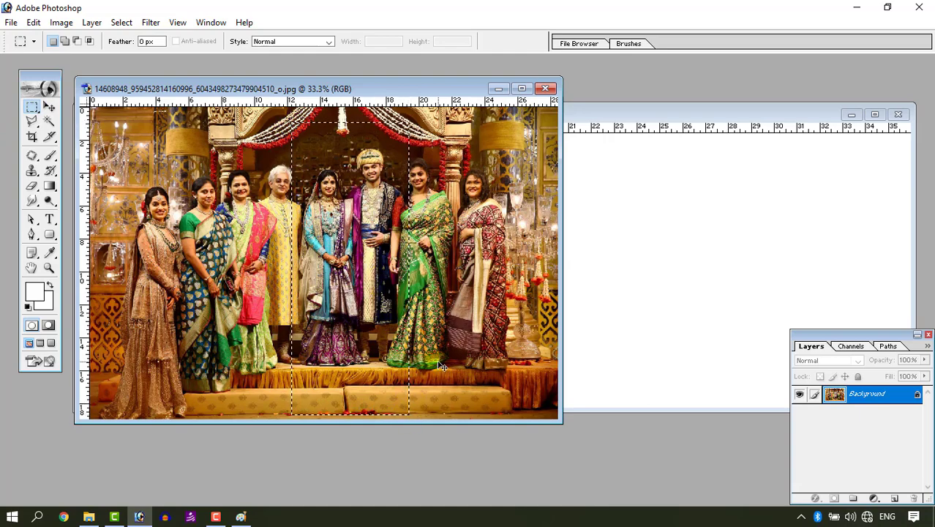
key(ctrl+c)
click(597, 130)
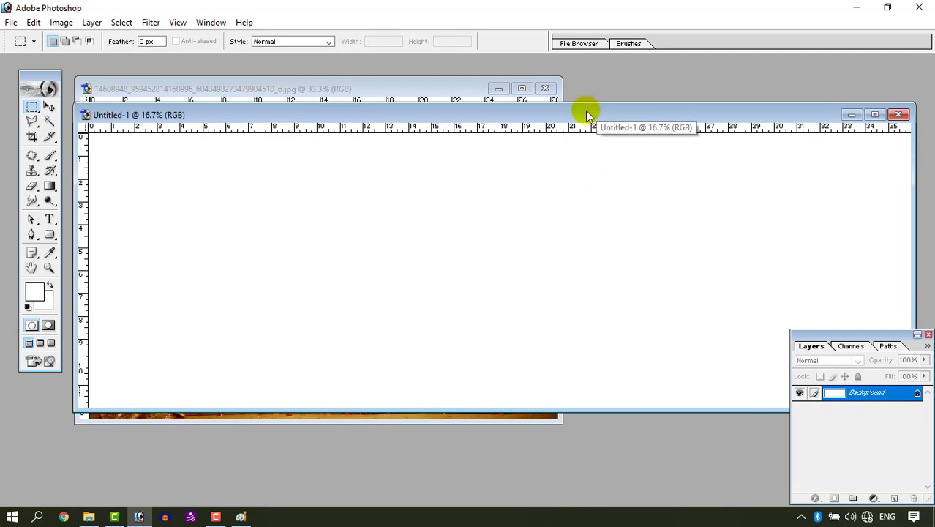
key(ctrl+v)
- Move the pasted photo to the banner's top-left corner and scale it to fill the full height
drag(505, 273, 138, 220)
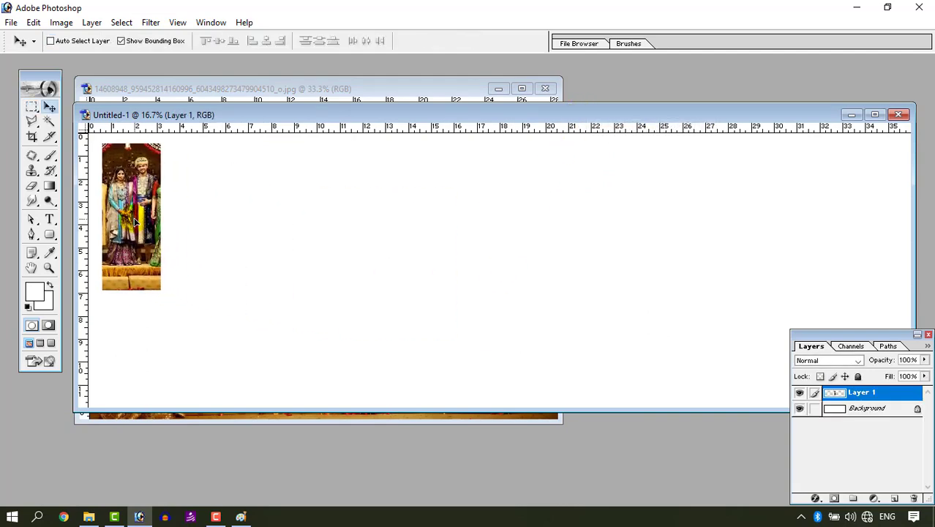
drag(168, 294, 223, 393)
key(Return)
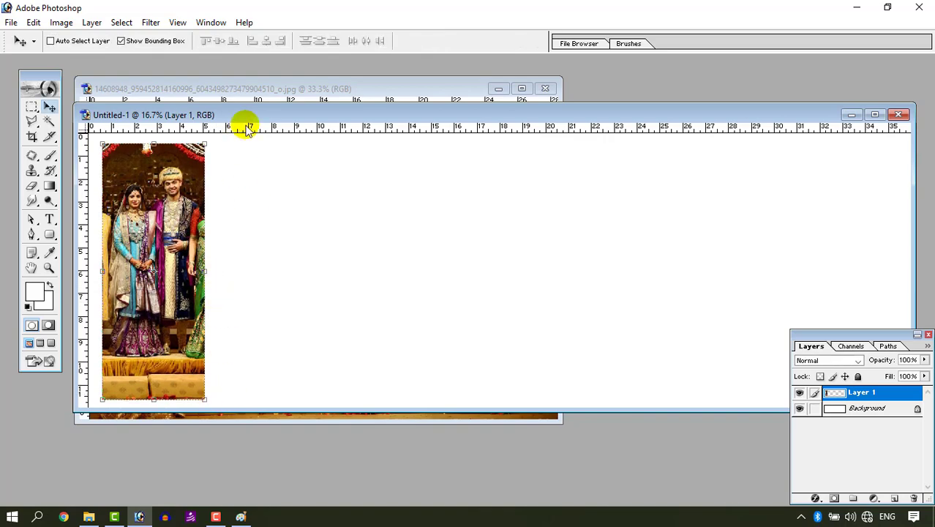
- Close the source group photo window
click(256, 91)
click(545, 89)
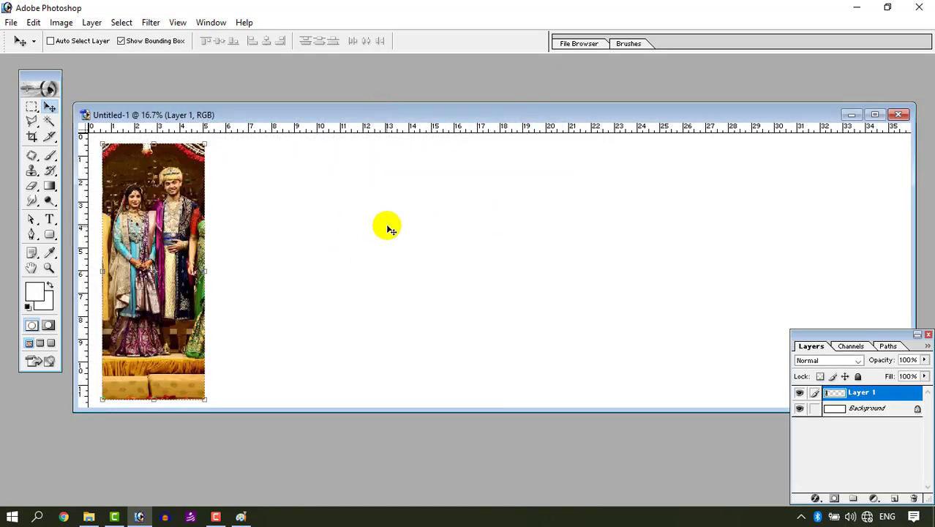
- Preview the hands close-up wedding photo from the sample photos folder
click(89, 516)
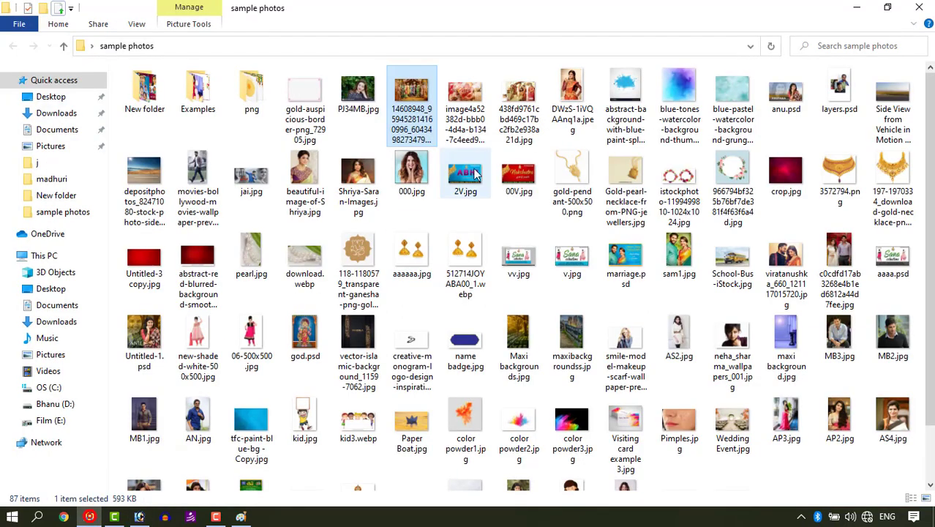
double_click(471, 100)
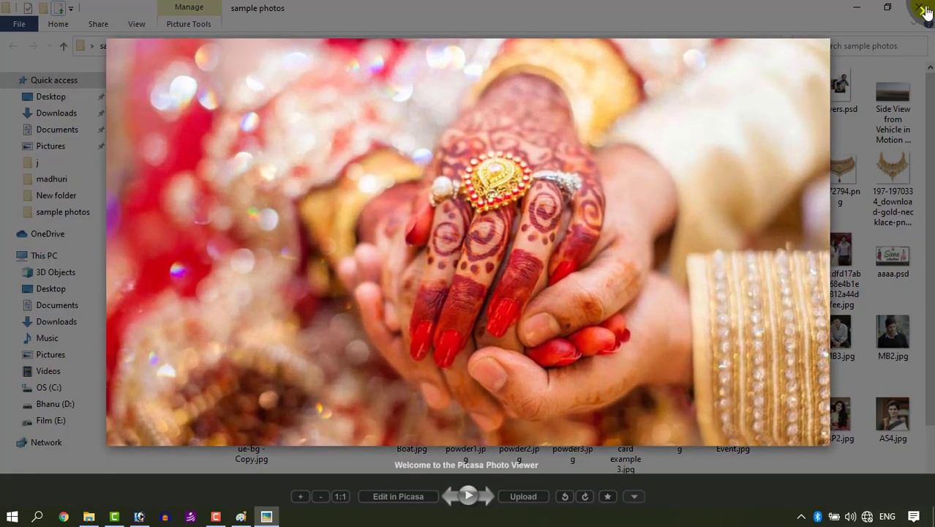
click(921, 9)
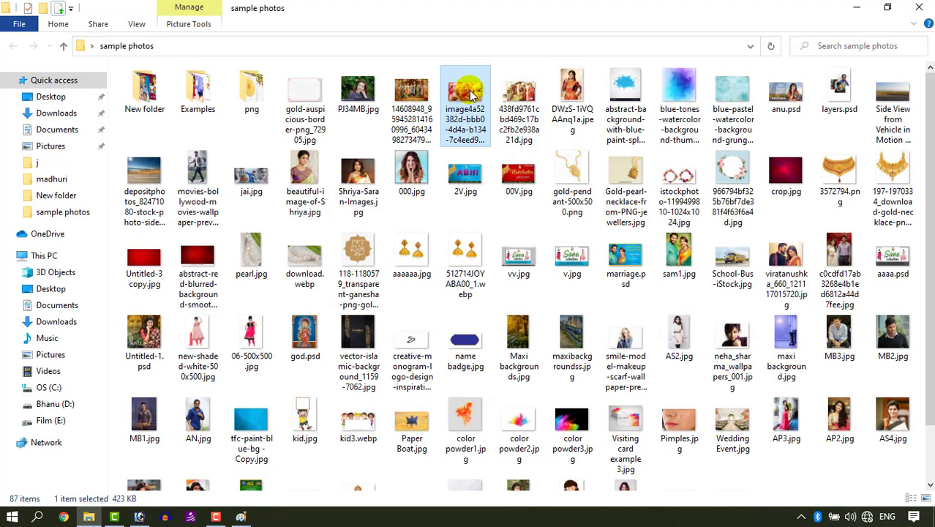
- Bring the hands close-up photo into the banner as a new layer and close its source window
drag(465, 102, 212, 179)
drag(606, 261, 606, 261)
click(446, 81)
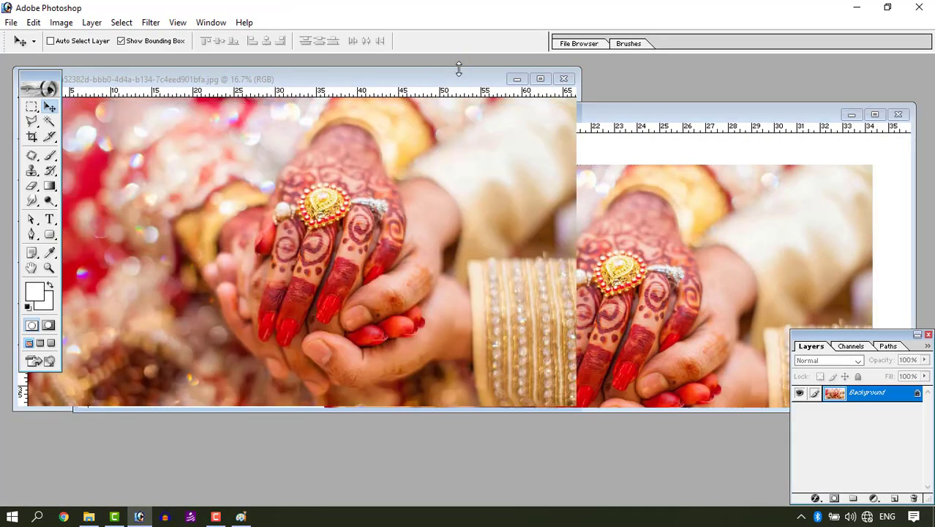
click(564, 78)
drag(496, 179, 379, 182)
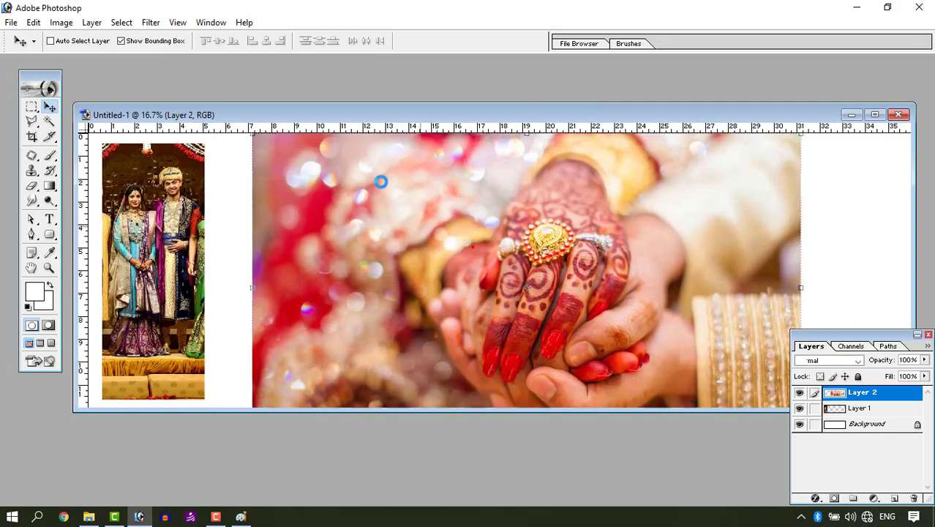
- Scale and position the hands photo to cover the entire banner
double_click(394, 113)
key(Tab)
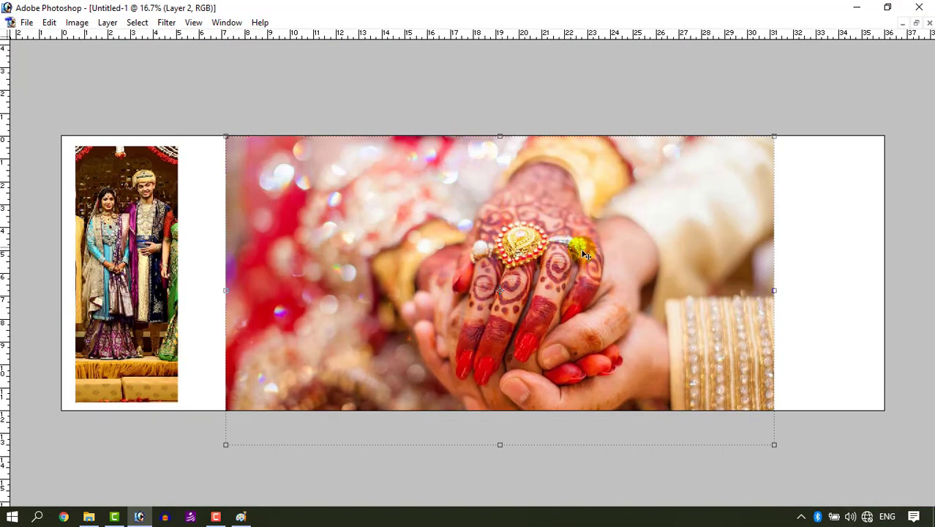
drag(580, 252, 414, 194)
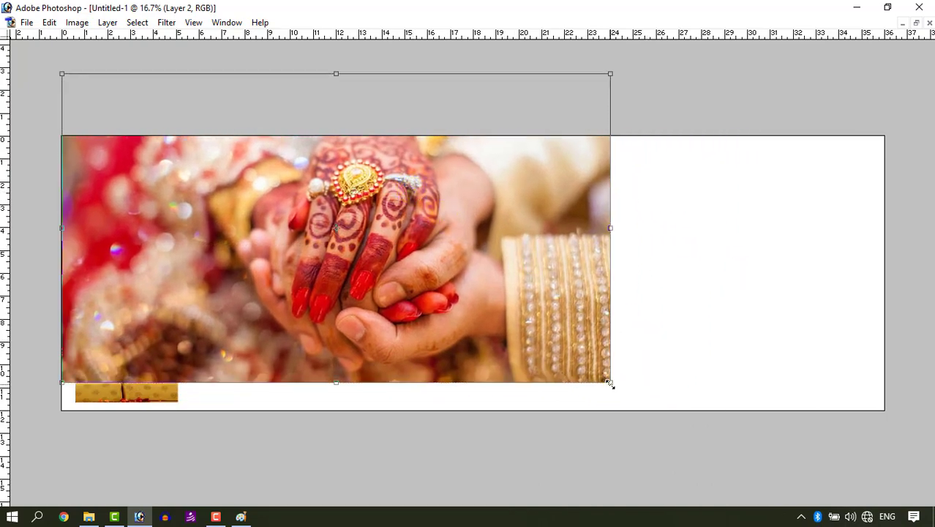
drag(610, 381, 928, 466)
drag(745, 428, 697, 361)
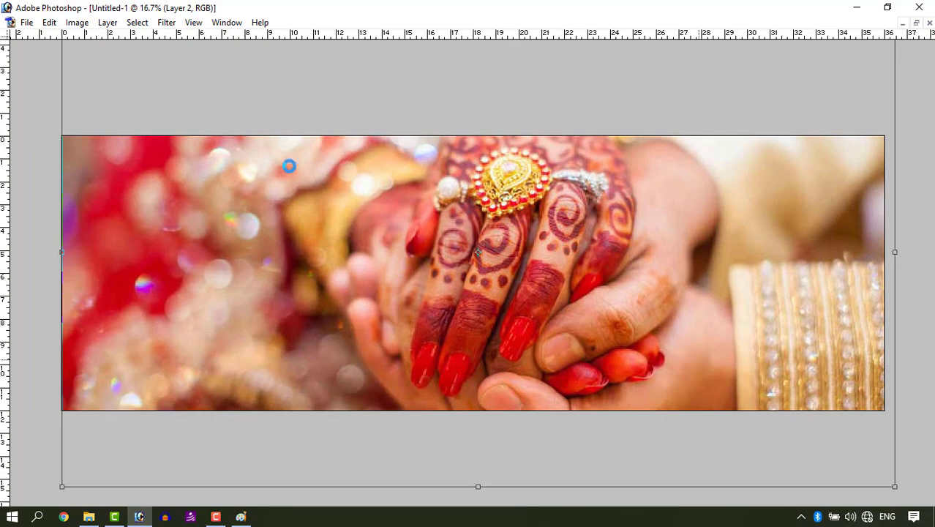
drag(293, 167, 282, 174)
- Apply a Gaussian Blur to the hands photo layer
click(194, 22)
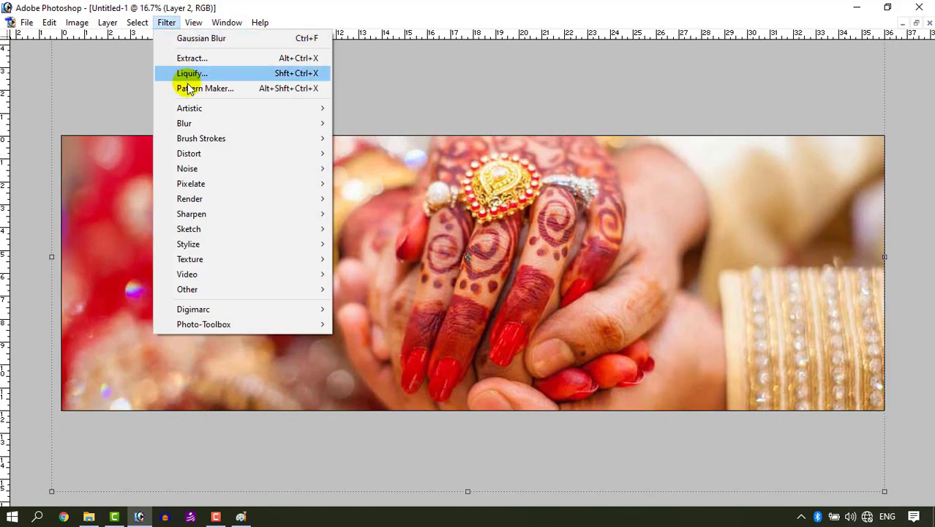
mouse_move(212, 122)
click(370, 157)
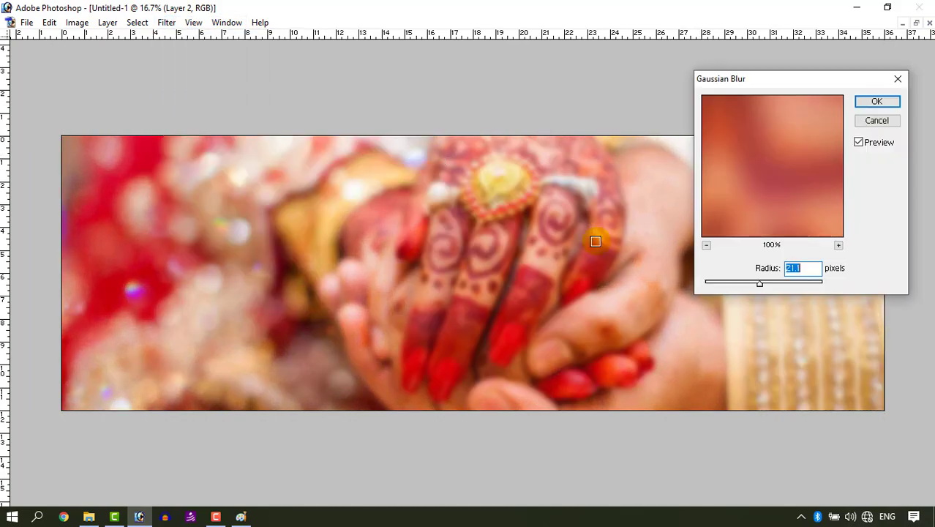
click(765, 282)
click(870, 100)
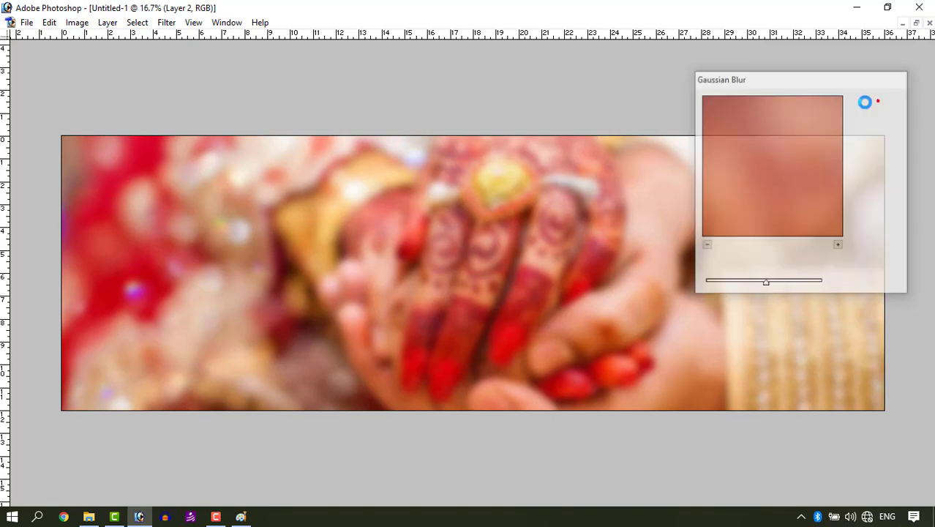
- Move the blurred hands layer below the couple photo layer
key(Tab)
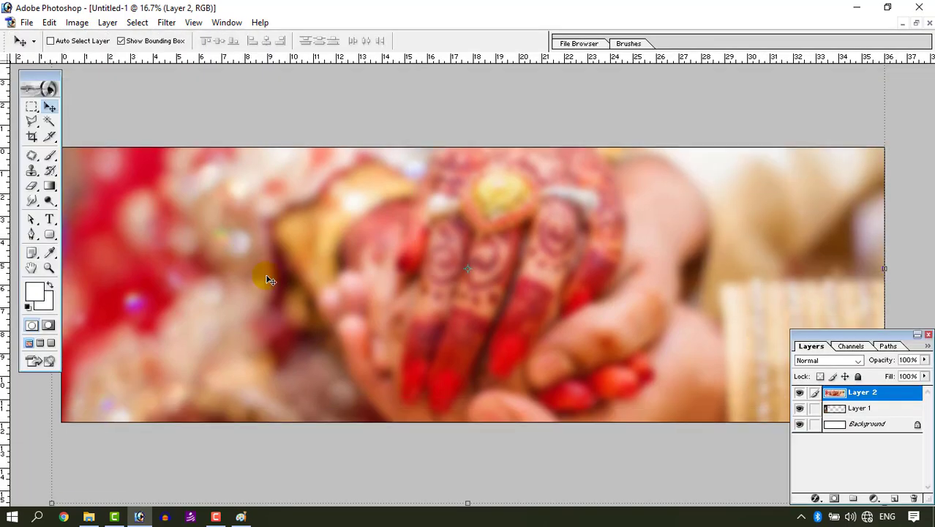
drag(875, 401, 870, 419)
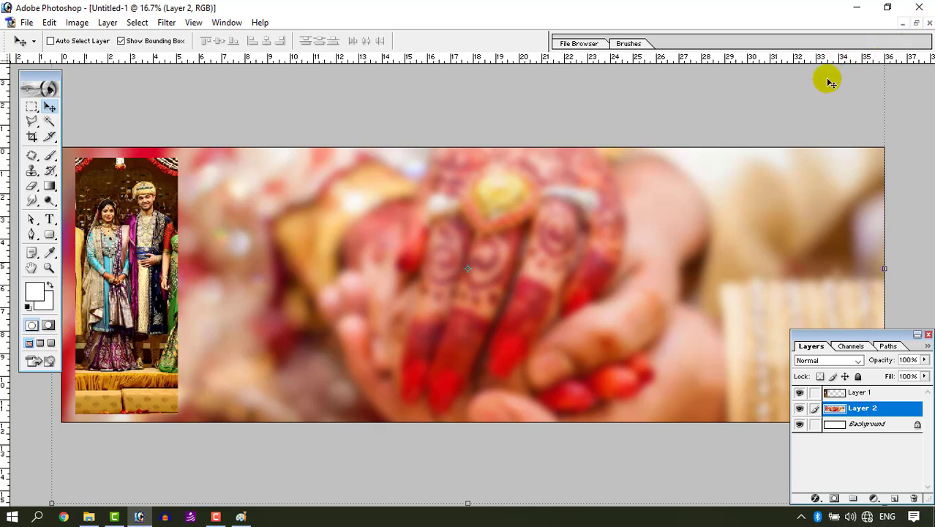
- Select the couple photo layer and place a vertical guide at the banner's 18-inch centre
right_click(127, 194)
click(150, 202)
mouse_move(143, 214)
mouse_down()
mouse_move(171, 212)
mouse_move(146, 210)
mouse_up()
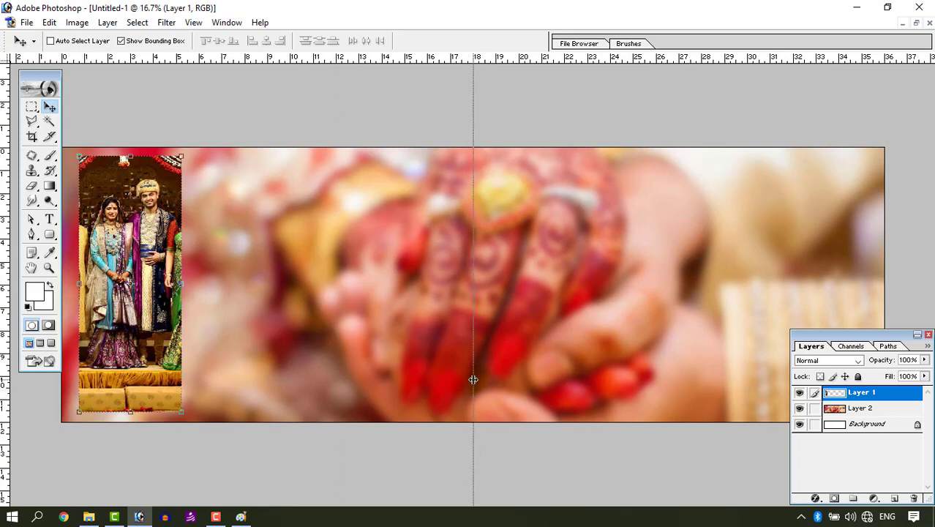
drag(474, 379, 473, 417)
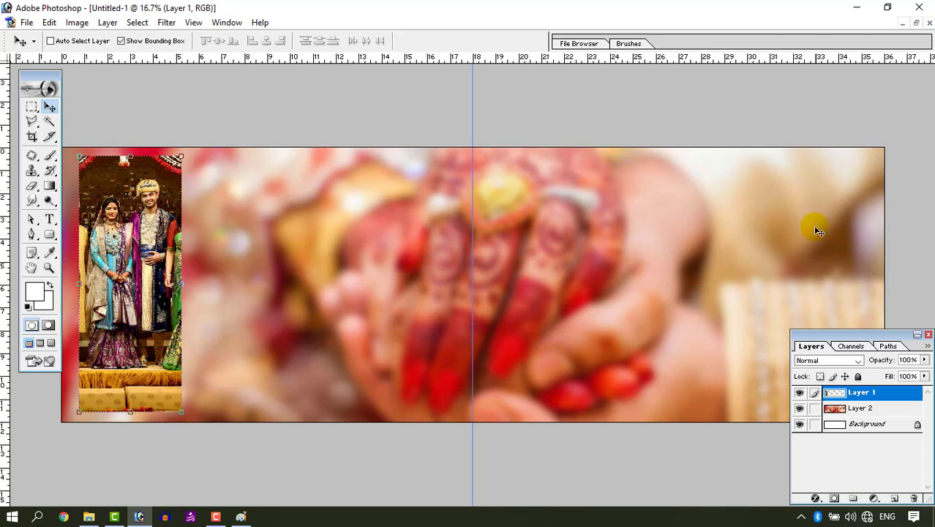
- Add the family group photo to the banner as a new layer at the upper middle
click(916, 22)
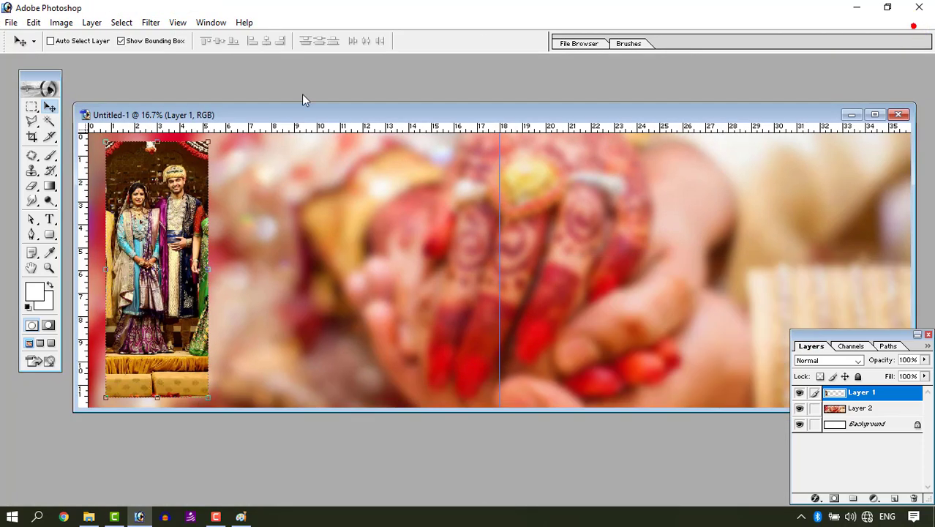
click(88, 516)
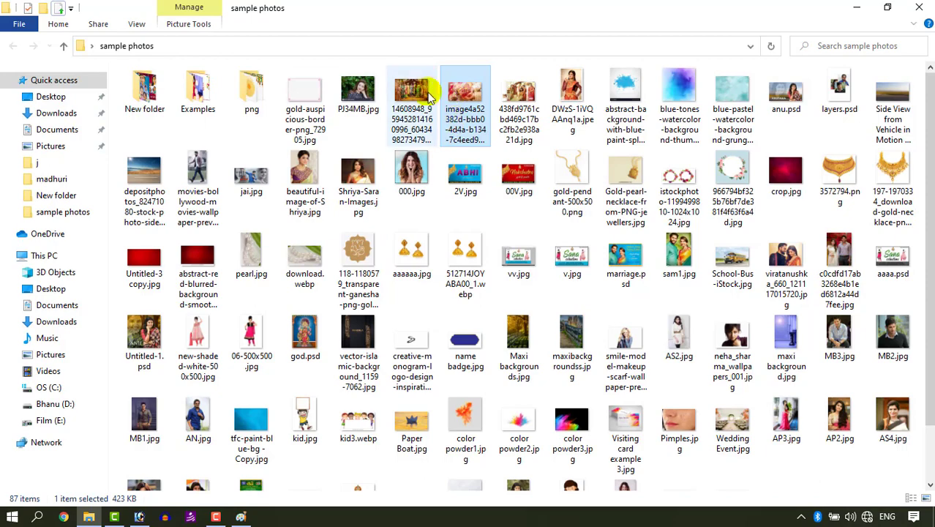
drag(412, 106, 168, 469)
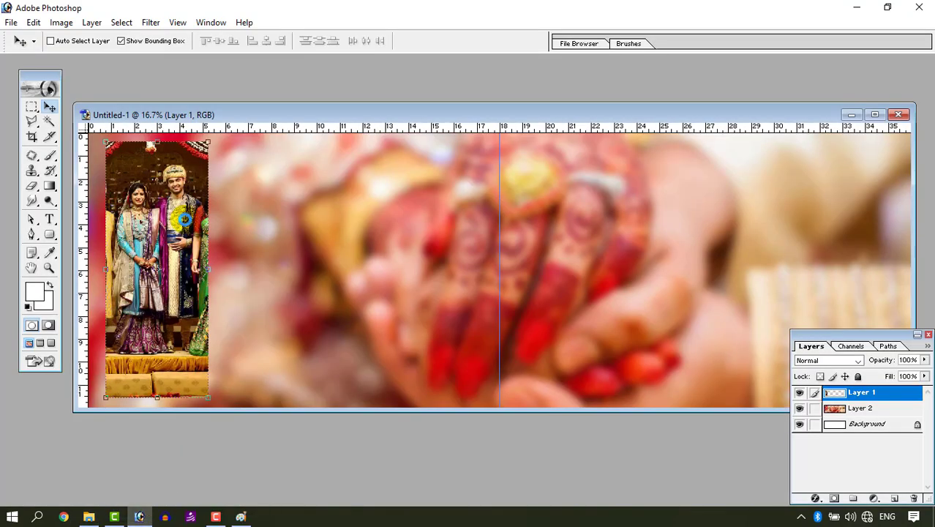
drag(205, 191, 560, 260)
drag(400, 212, 337, 196)
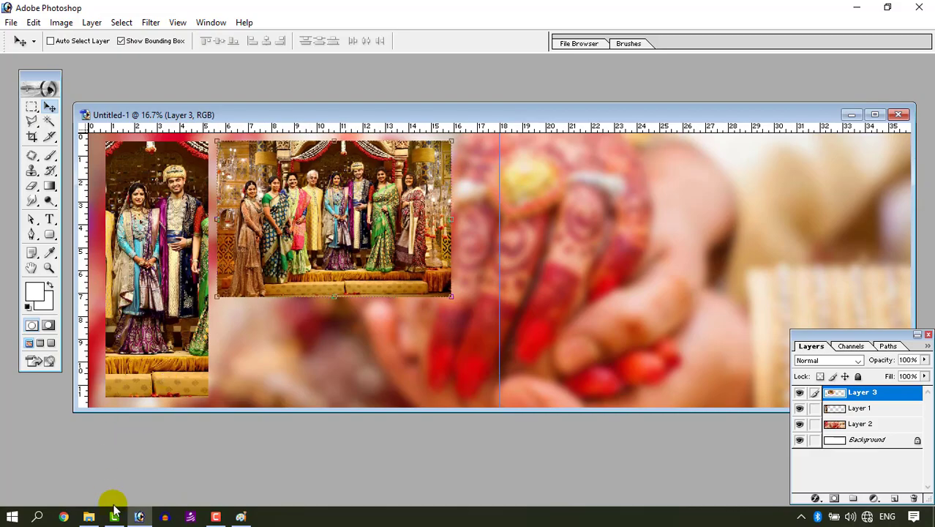
- Add two more copies of the group photo, one below the first and one in the banner's right half
click(89, 516)
drag(414, 100, 169, 219)
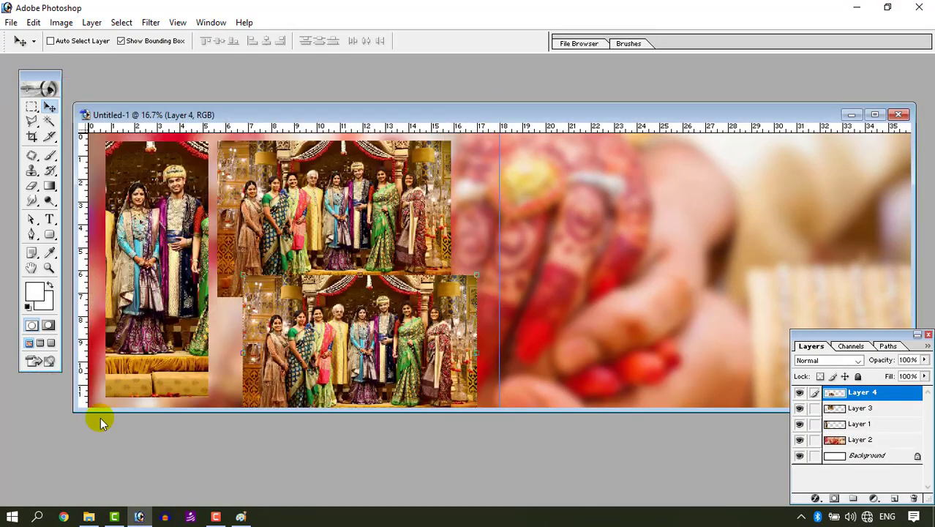
click(88, 516)
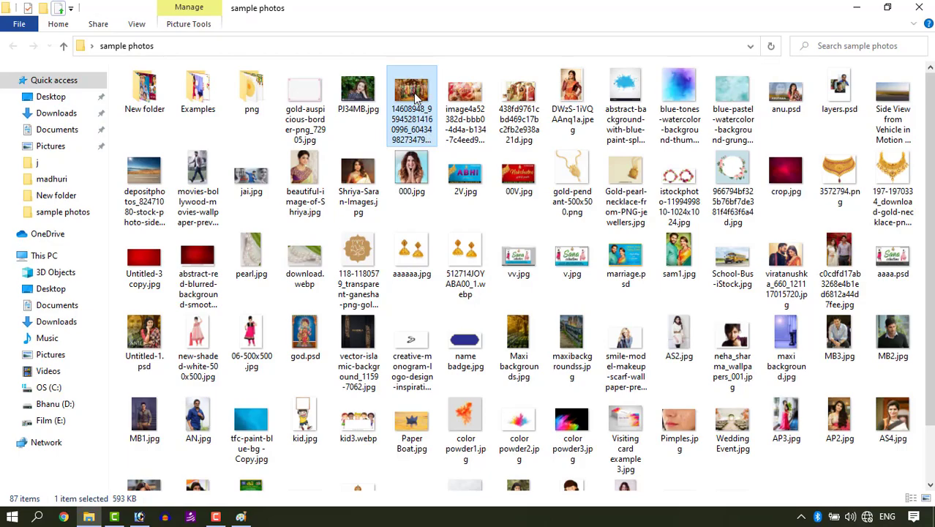
drag(415, 100, 238, 157)
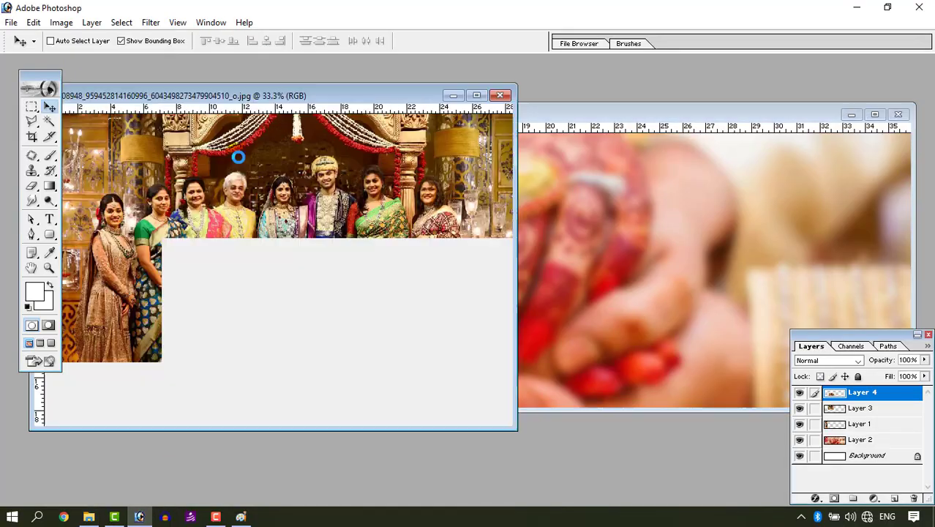
drag(263, 196, 597, 224)
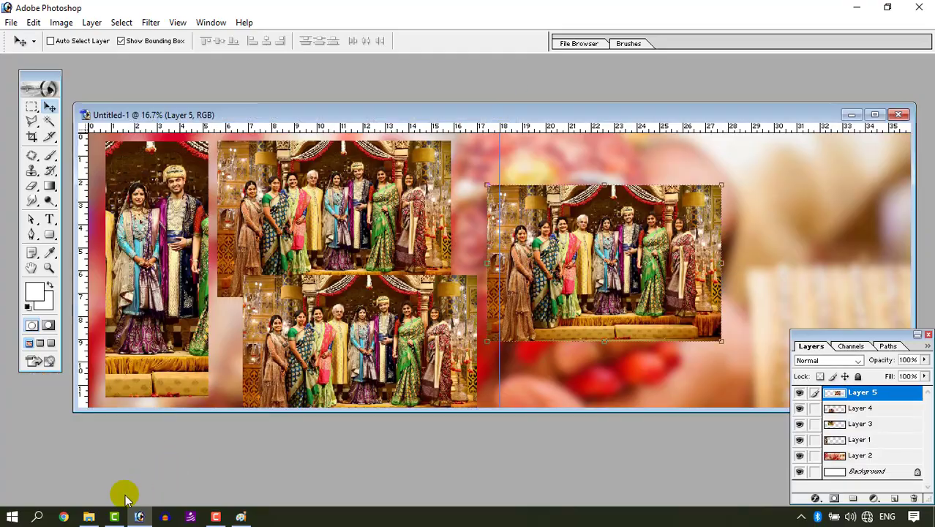
- Add another copy of the group photo at the lower right and close the source window
click(89, 516)
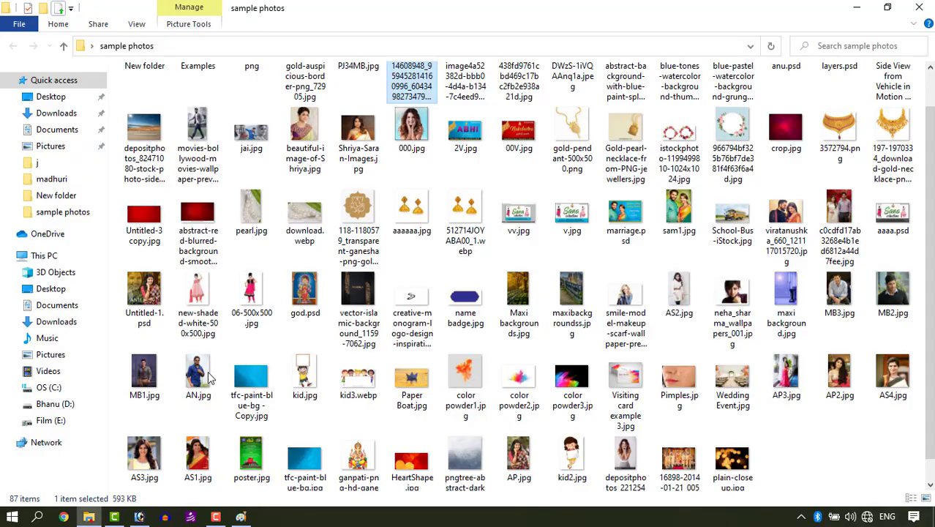
scroll(393, 99, up, 1)
drag(394, 99, 598, 321)
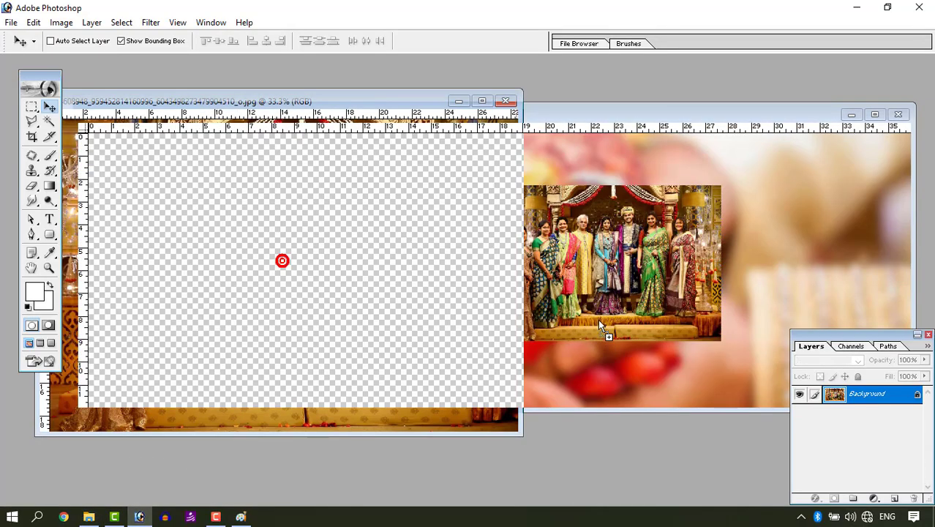
click(345, 101)
click(505, 100)
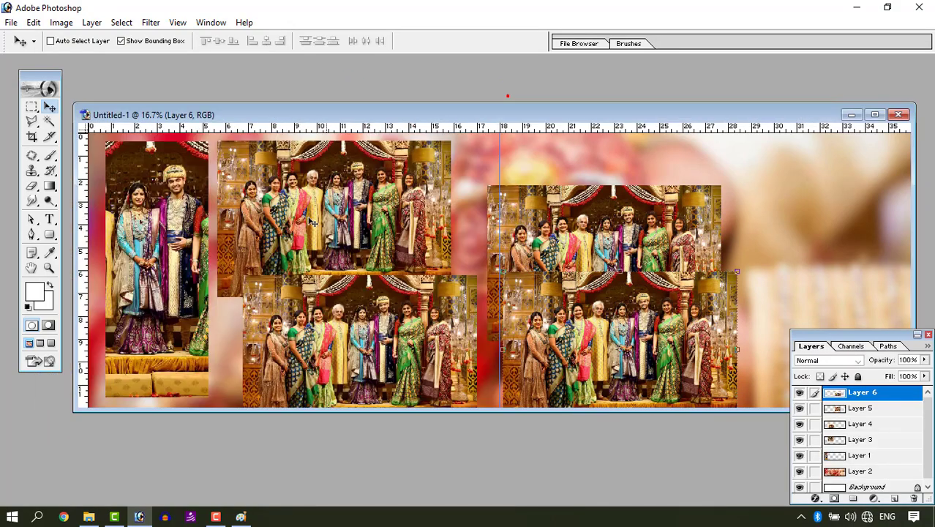
- Add another copy of the group photo at the upper right and close the source window
click(89, 517)
drag(411, 110, 399, 261)
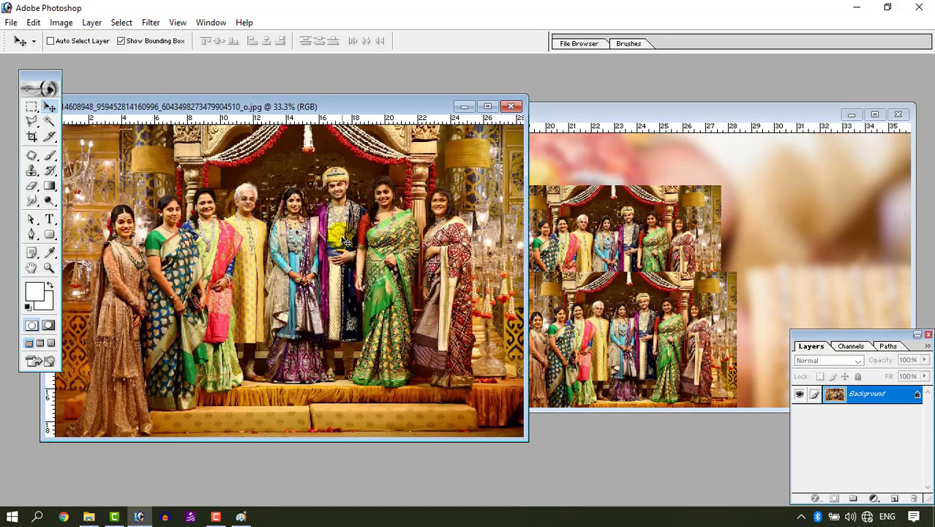
drag(326, 226, 726, 199)
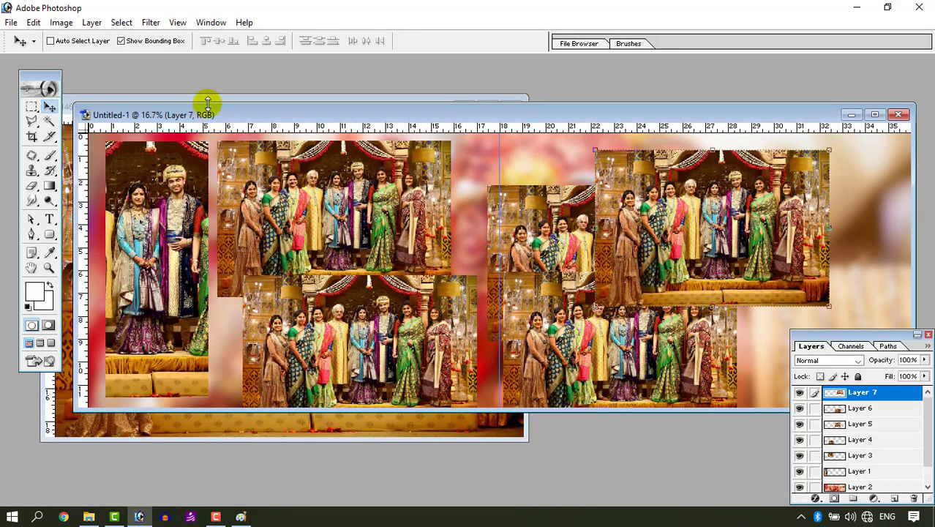
click(211, 101)
click(511, 107)
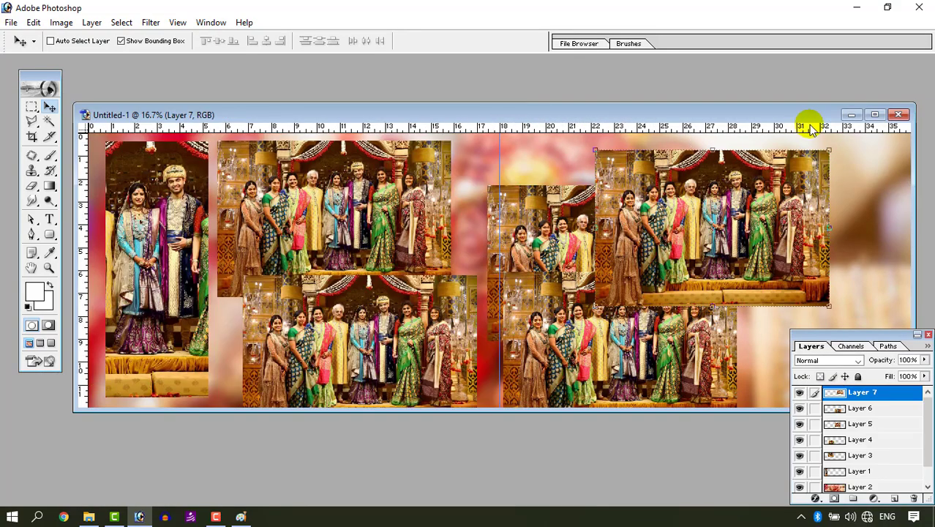
- Shift the upper-right group photo slightly left
click(876, 114)
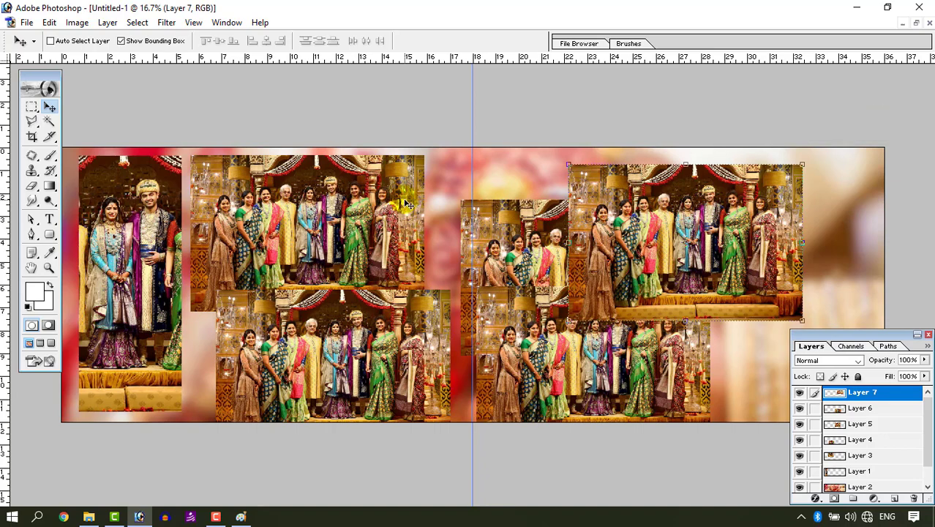
drag(661, 223, 652, 224)
click(868, 395)
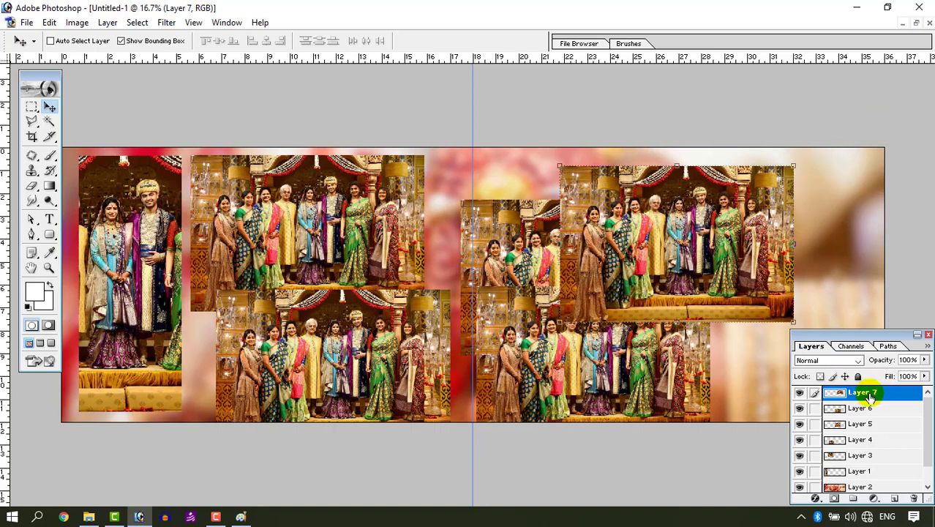
click(807, 347)
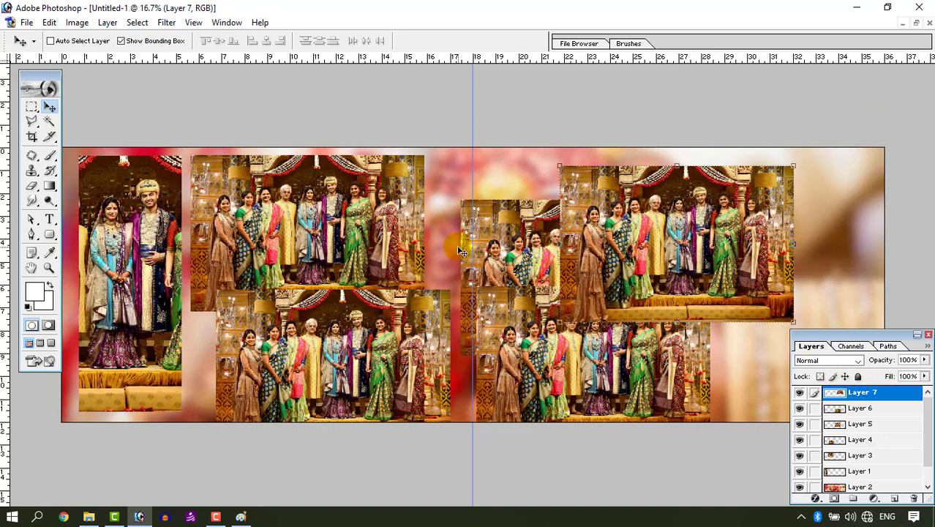
- Scale down the upper-middle group photo from its corner
ctrl+click(244, 227)
drag(423, 312, 381, 282)
key(Return)
- Apply the same scaling to the lower-middle group photo
right_click(275, 347)
click(284, 356)
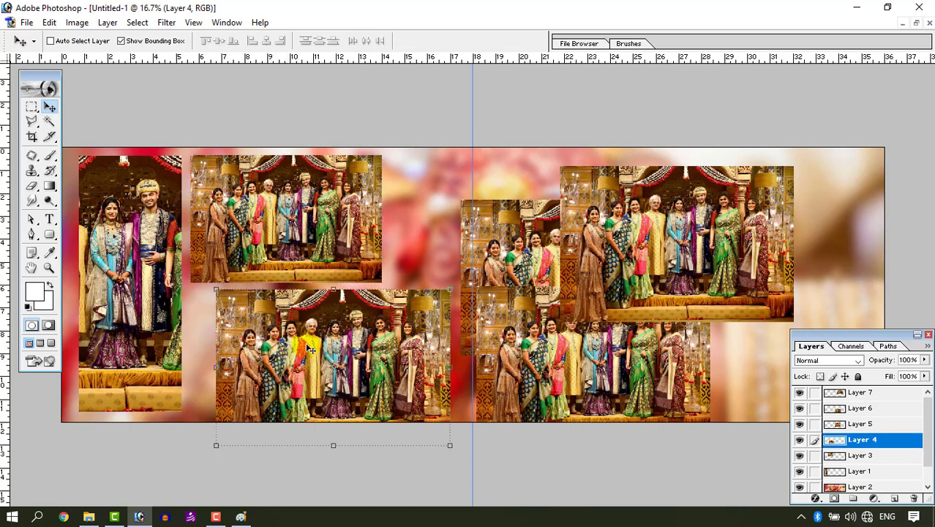
key(ctrl+shift+t)
- Select the upper-right group photo and apply the same scaling to it
right_click(523, 215)
click(530, 223)
key(ctrl+shift+t)
- Select the lower-right group photo and repeat the same scaling on it
right_click(641, 209)
click(648, 218)
right_click(600, 277)
click(607, 295)
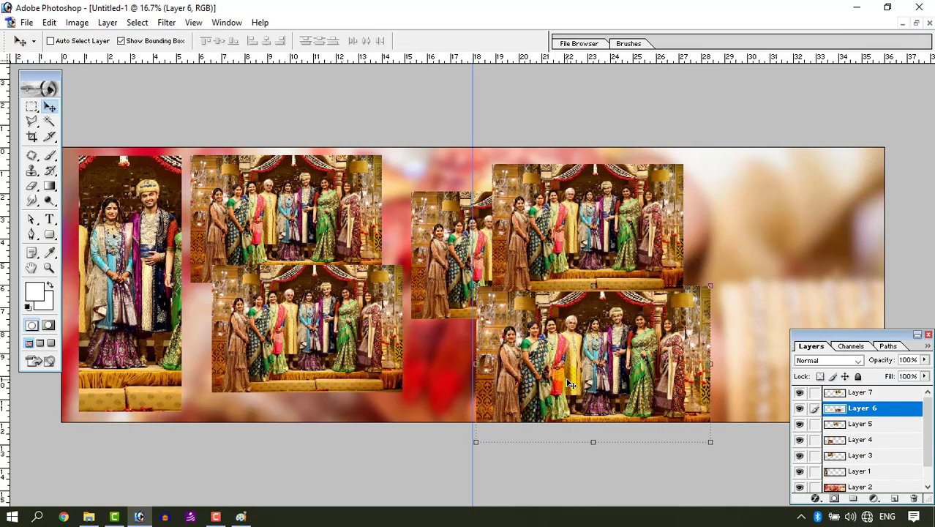
key(ctrl+shift+t)
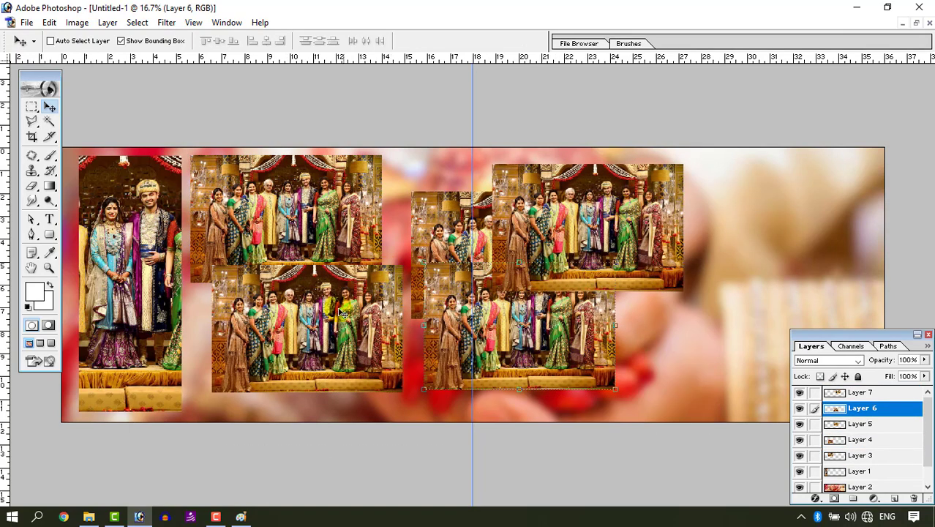
- Nudge the upper group photo in the left half slightly downward
key(ctrl+plus)
drag(286, 300, 741, 150)
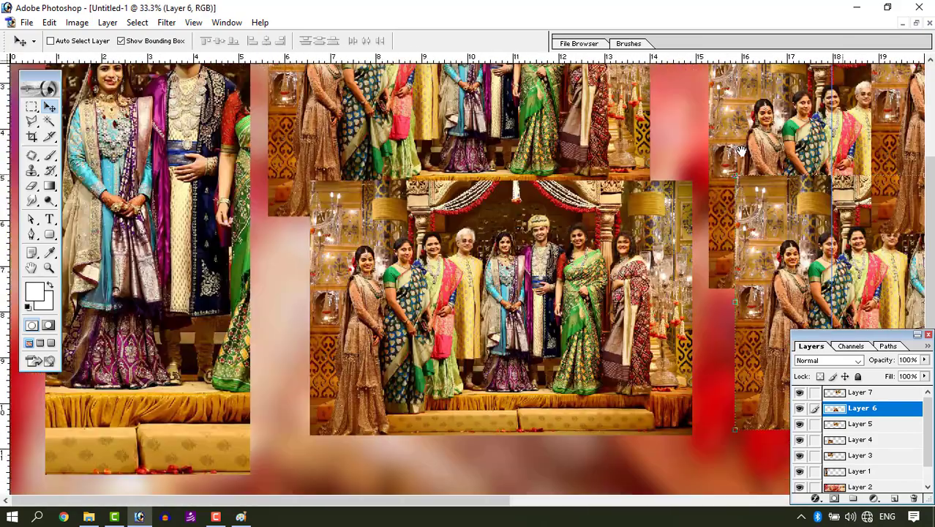
key(Tab)
scroll(409, 172, up, 3)
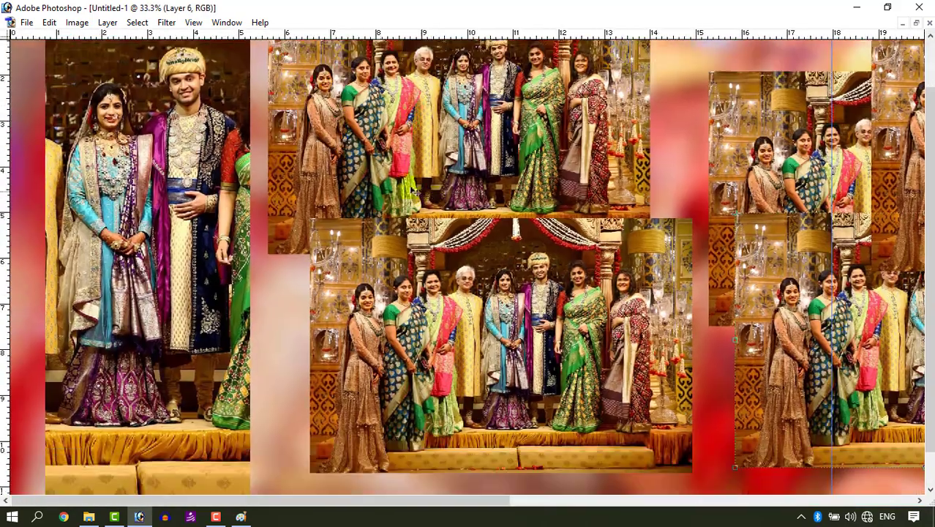
right_click(328, 144)
click(329, 144)
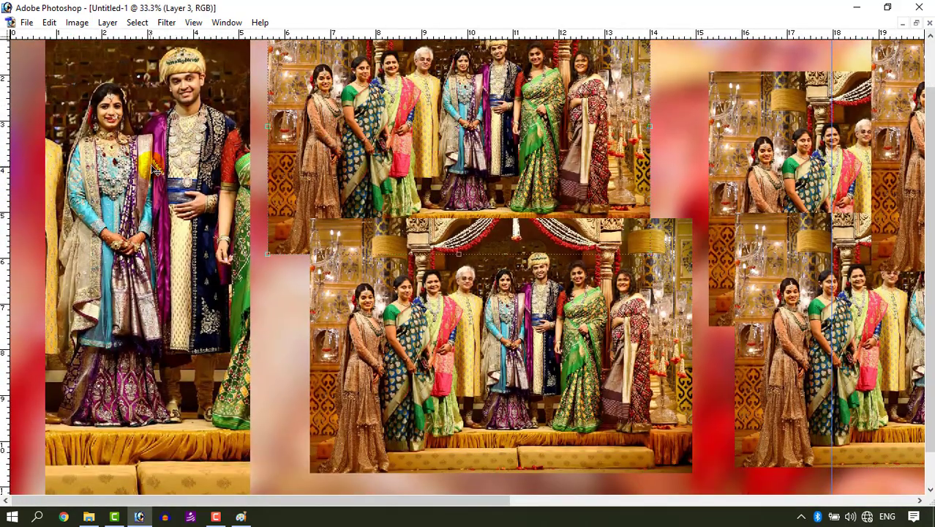
scroll(373, 168, up, 2)
right_click(210, 107)
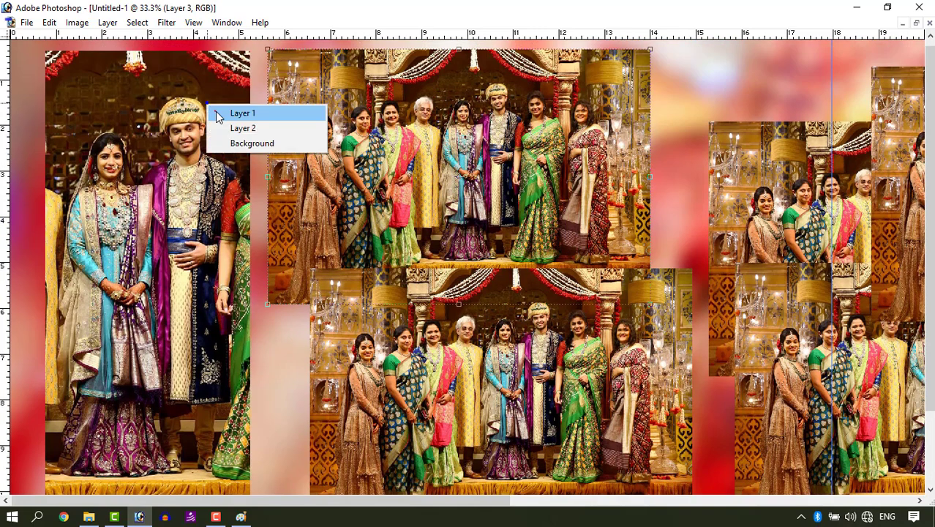
click(242, 114)
right_click(354, 82)
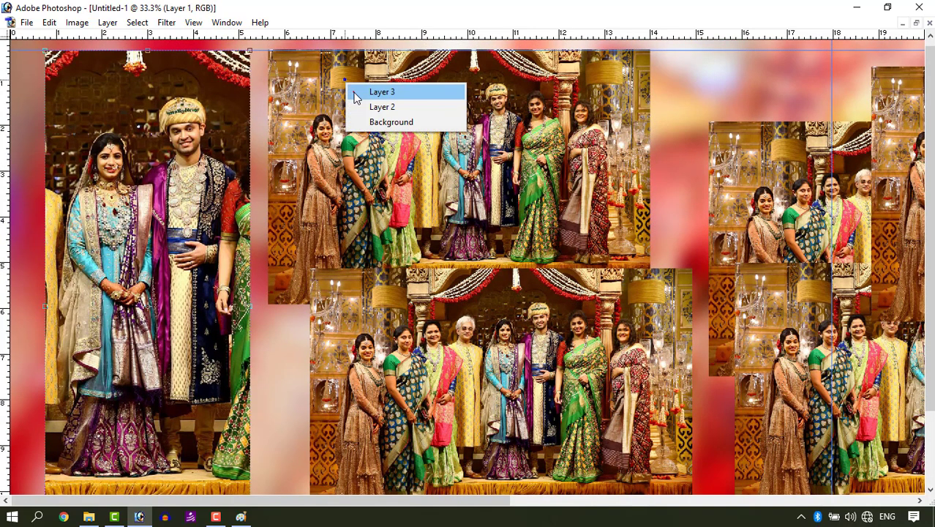
click(366, 92)
drag(338, 92, 336, 93)
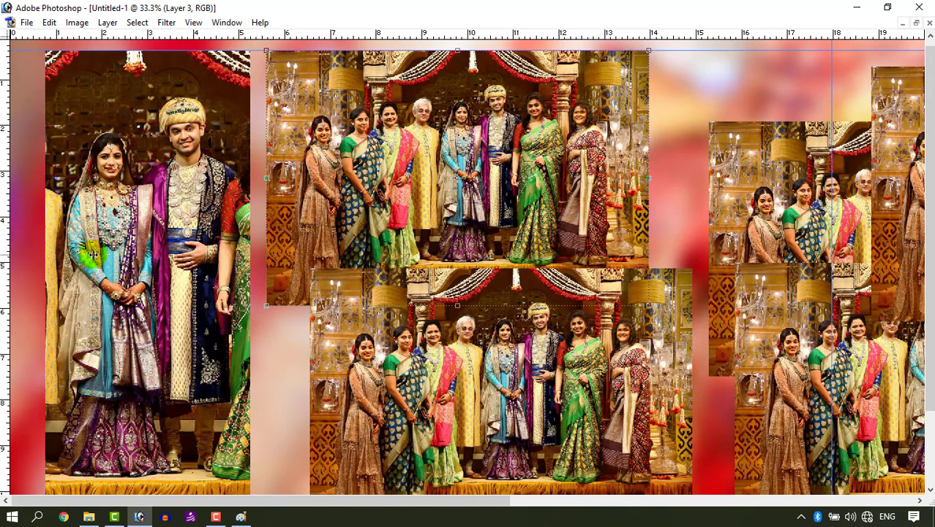
- Move the lower group photo in the left half so it sits flush beneath the upper one
scroll(349, 386, down, 3)
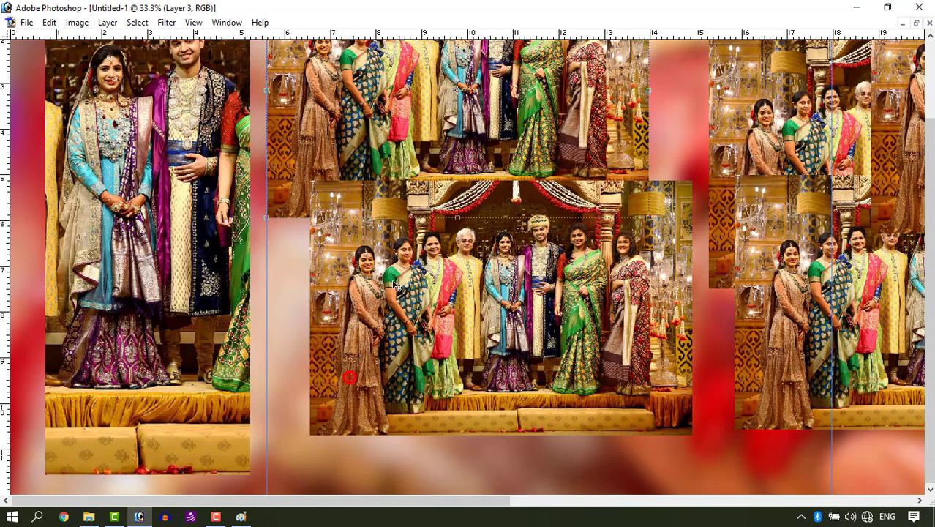
drag(406, 279, 330, 320)
scroll(225, 201, up, 2)
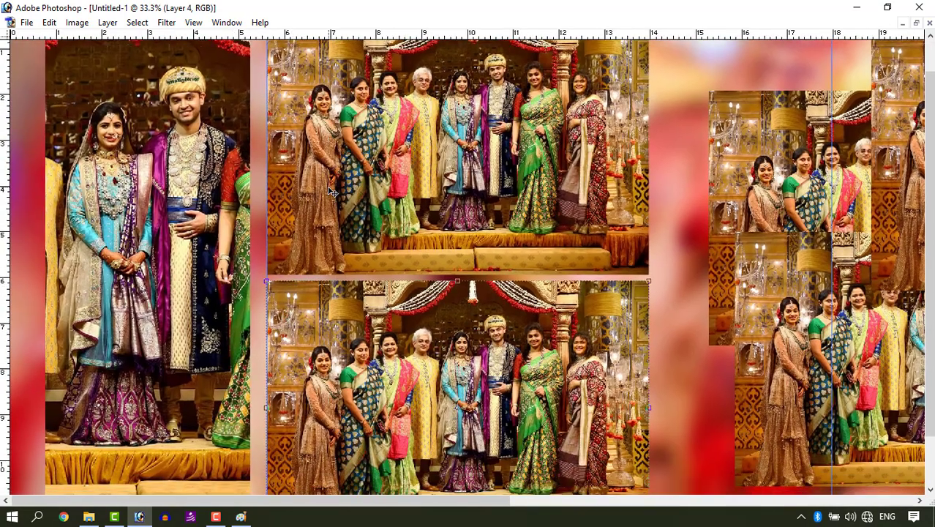
click(335, 179)
drag(338, 179, 335, 268)
- Enlarge the couple photo slightly from its lower-right corner and confirm the transform
right_click(178, 201)
click(184, 209)
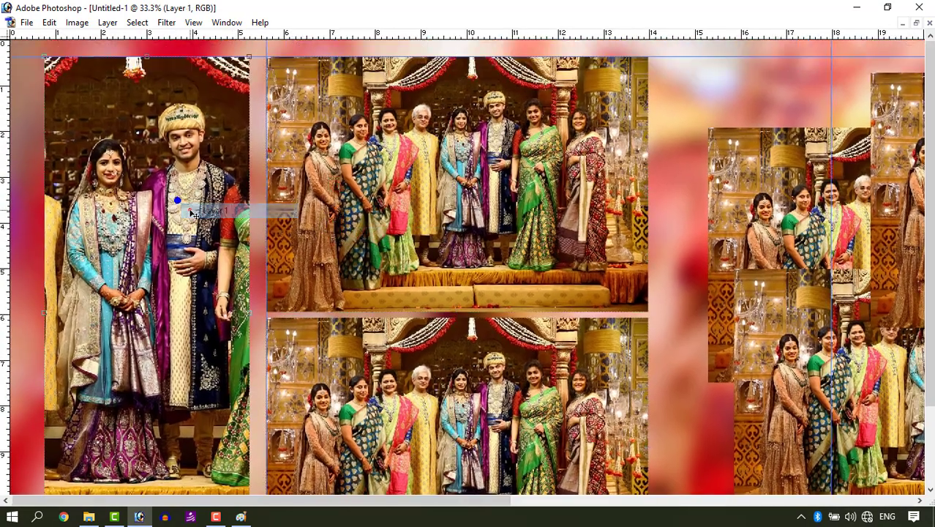
drag(232, 265, 277, 316)
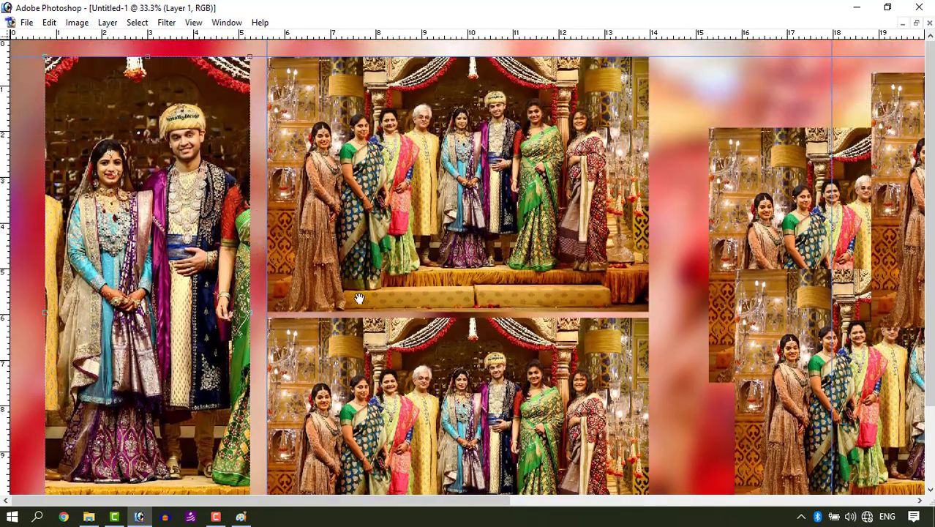
drag(359, 298, 396, 210)
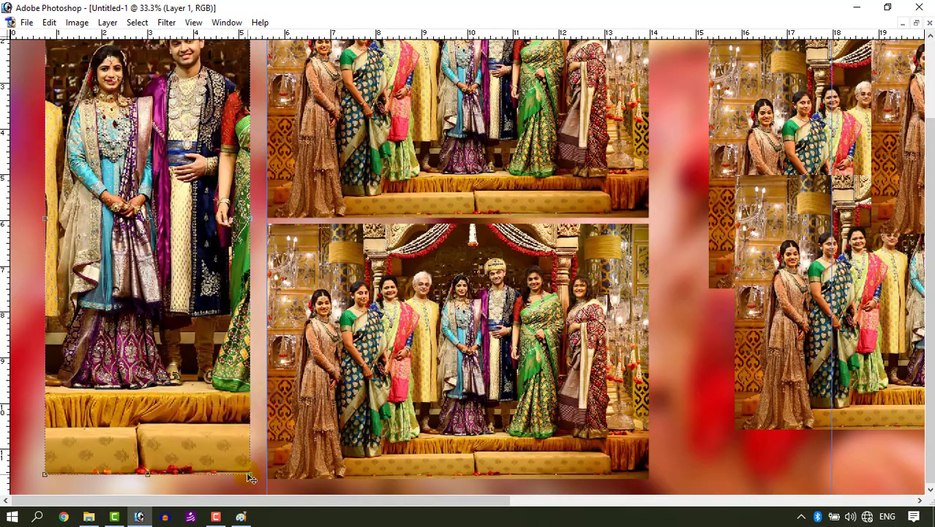
drag(249, 474, 253, 477)
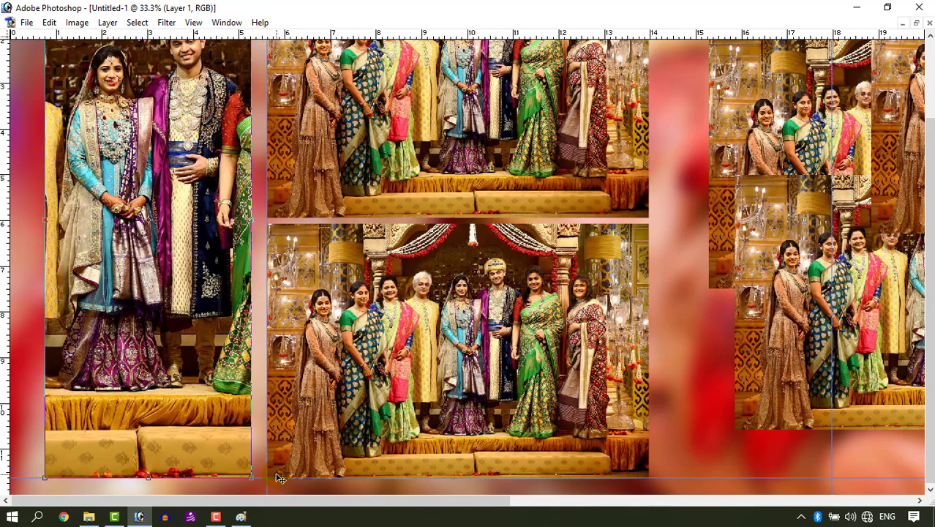
key(Return)
- Move the small group photo to the top edge of the right half, just right of the centre guide
drag(675, 212, 283, 335)
click(325, 115)
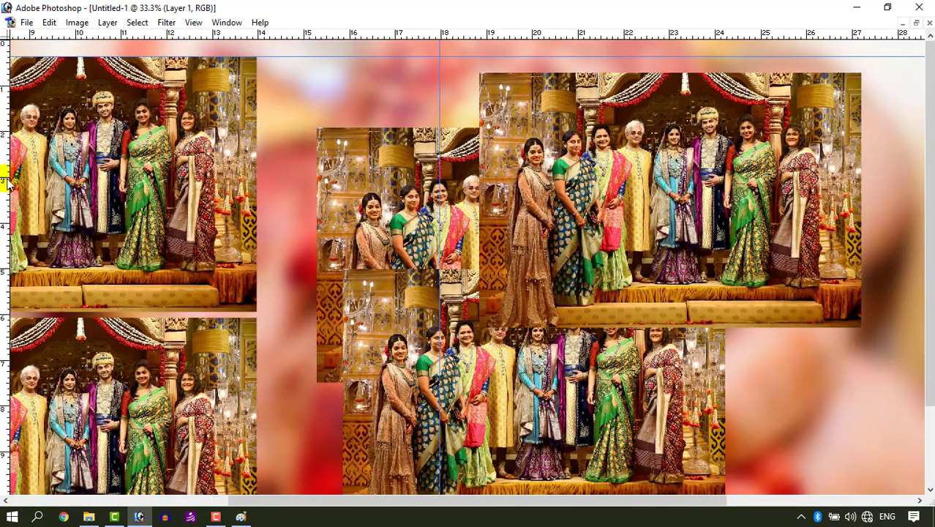
drag(350, 190, 313, 117)
key(ctrl+t)
key(ctrl+minus)
key(ctrl+minus)
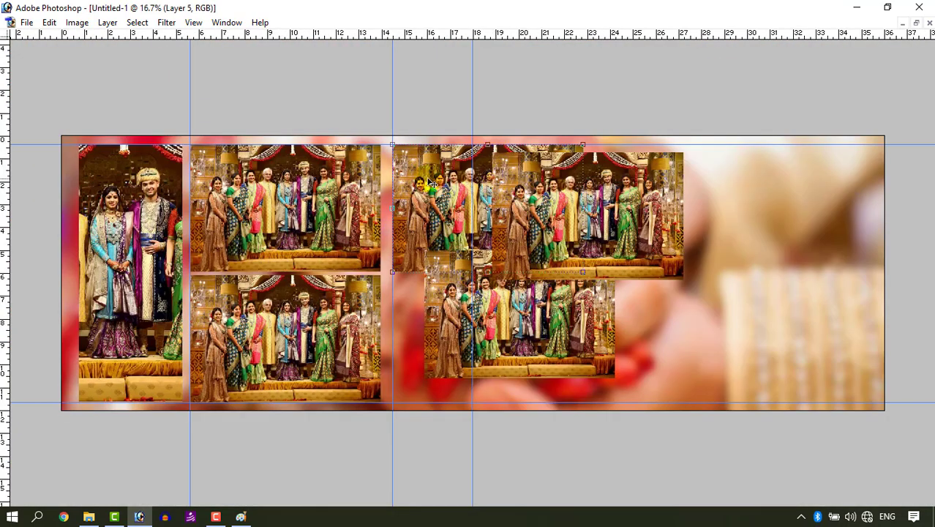
drag(431, 184, 505, 168)
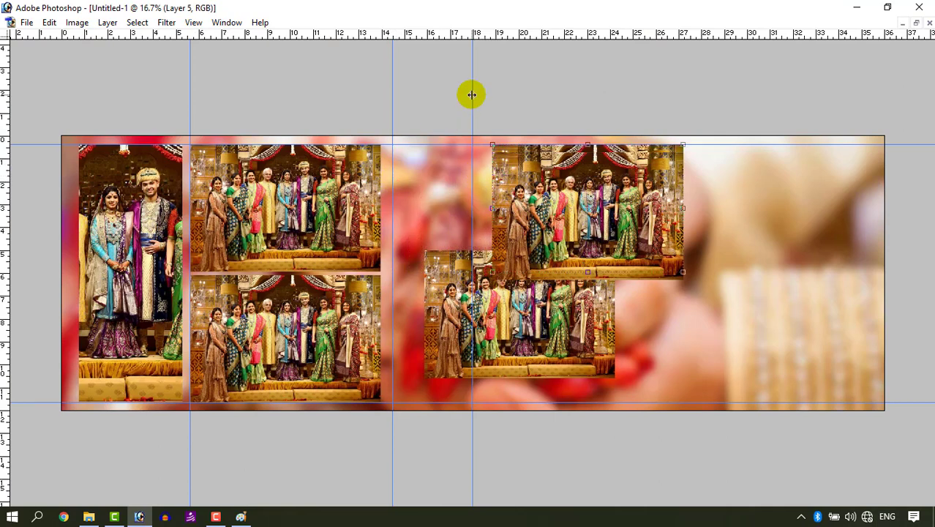
drag(390, 89, 66, 167)
drag(464, 228, 514, 179)
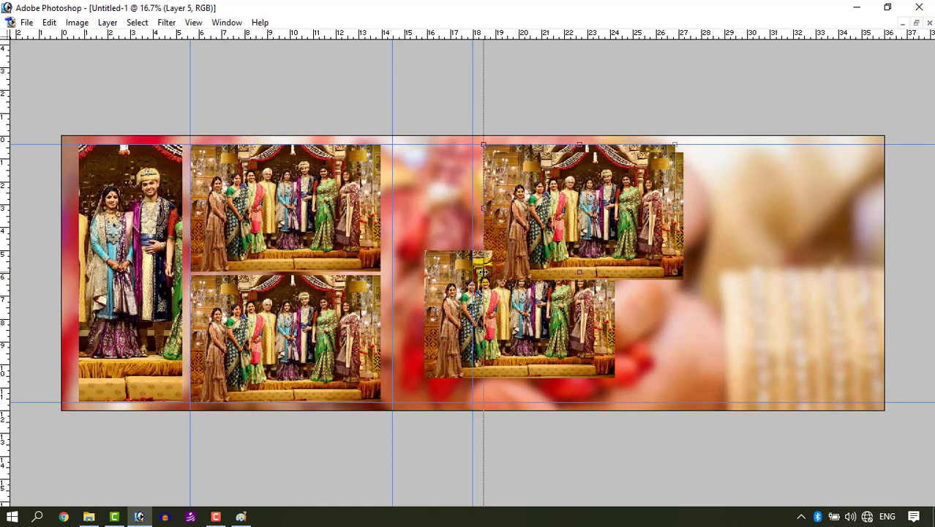
- Move another group photo down into the lower slot beneath it in the right half
click(519, 192)
drag(519, 192, 522, 306)
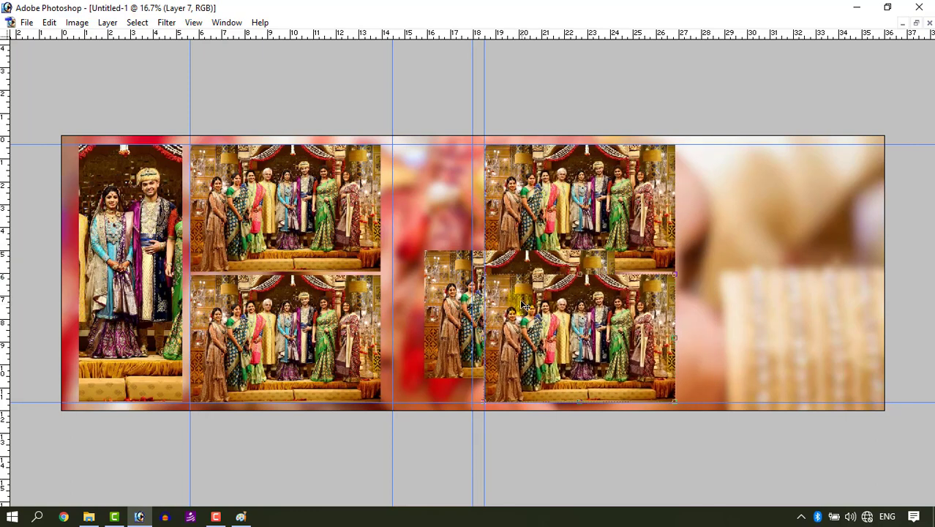
- Move the remaining small group photo into the top-right slot and mark its left edge with a vertical guide
drag(486, 256, 730, 256)
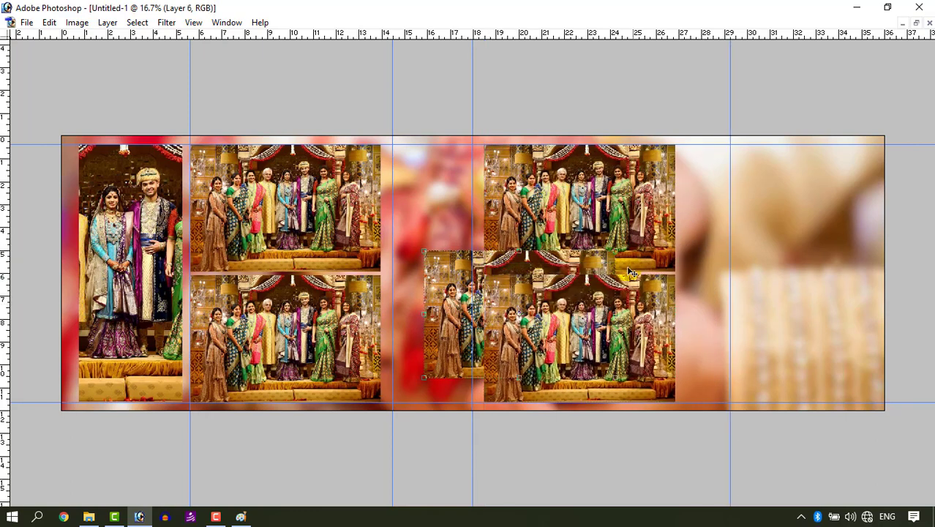
key(ctrl+z)
drag(450, 272, 709, 170)
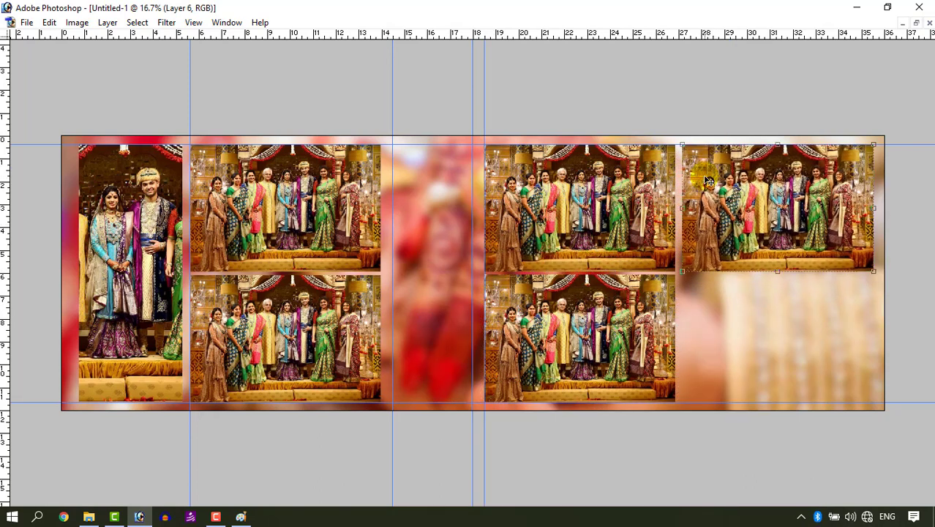
drag(293, 240, 682, 240)
- Duplicate the top-right group photo down into the bottom-right slot
right_click(720, 236)
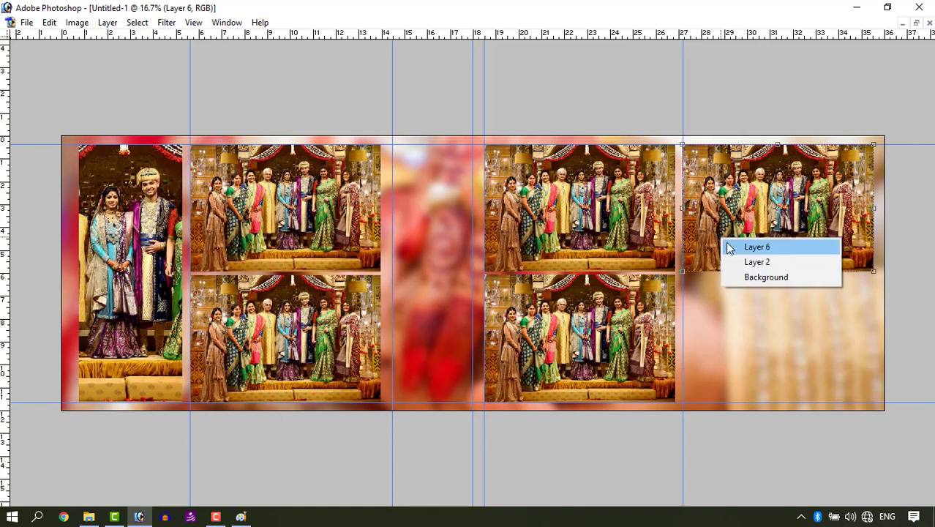
click(730, 244)
drag(730, 220, 735, 342)
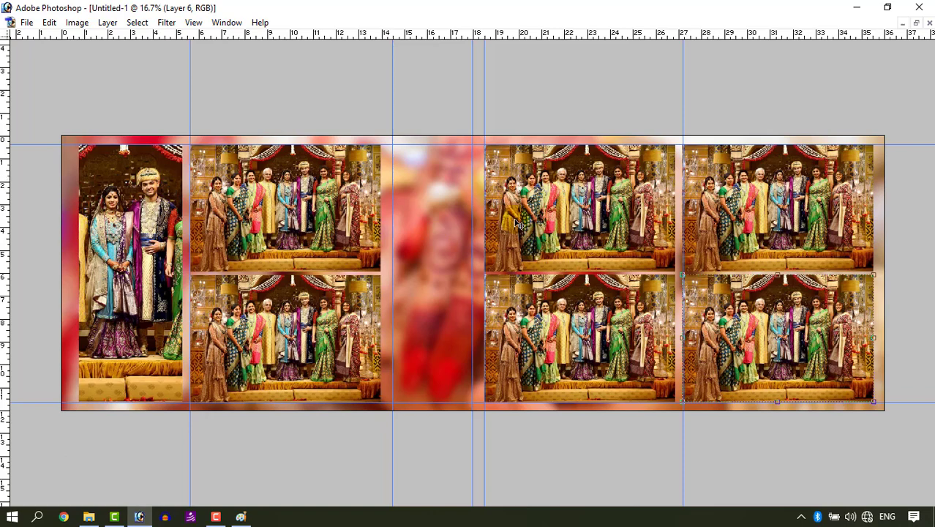
right_click(538, 217)
click(557, 222)
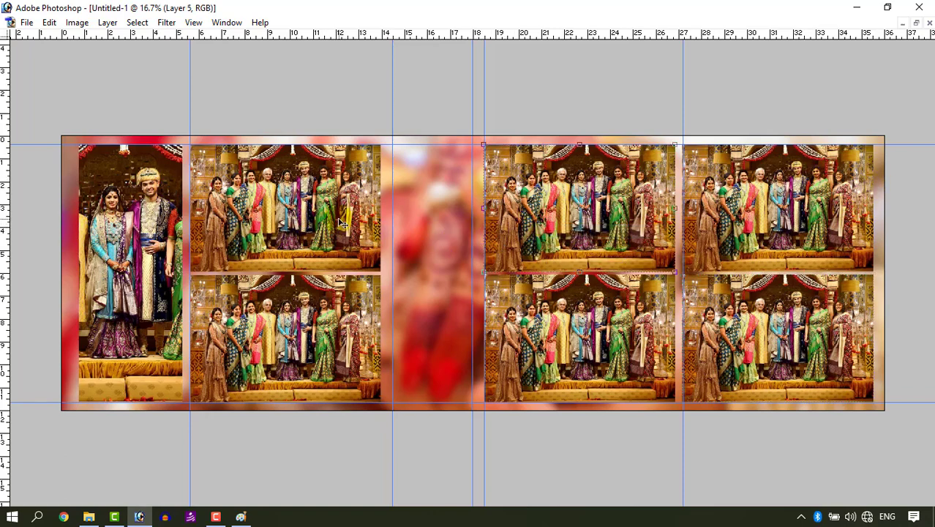
click(49, 22)
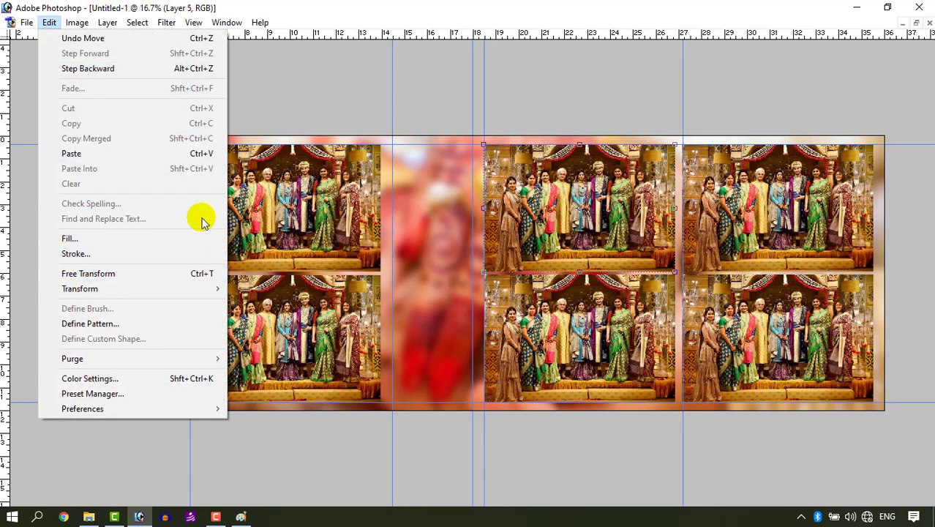
click(236, 192)
- Apply a white stroke border to the couple photo with the Stroke command
right_click(102, 210)
click(112, 215)
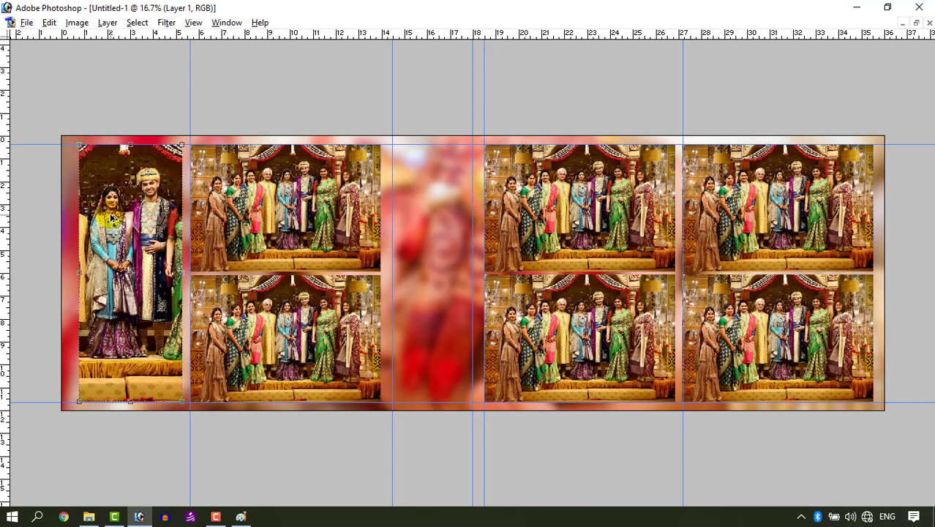
key(alt+e)
key(s)
key(Return)
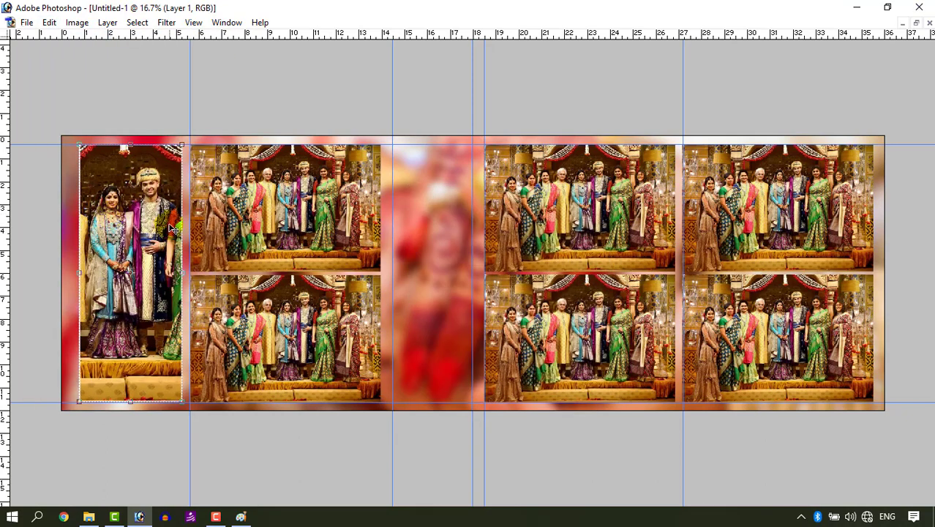
- Apply the same white stroke to the upper group photo in the left half
key(Tab)
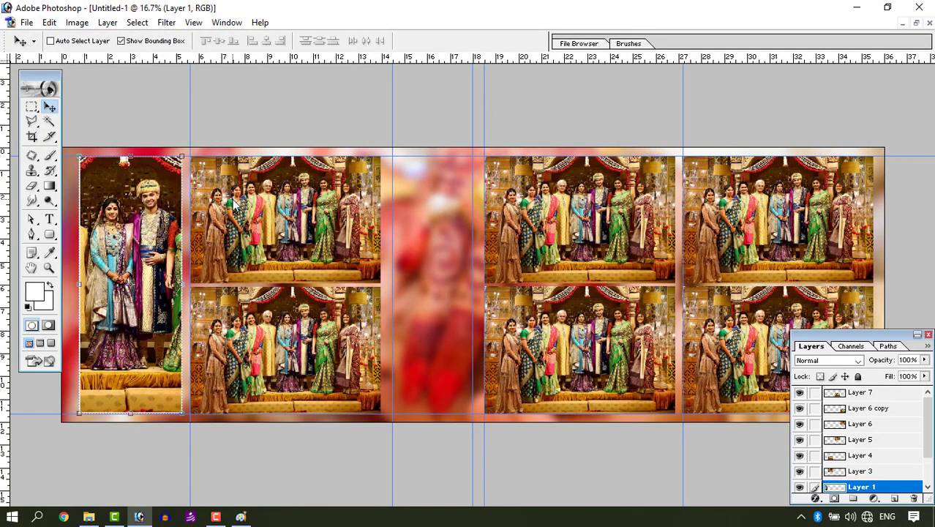
right_click(232, 199)
click(246, 203)
key(alt+e)
key(s)
key(Return)
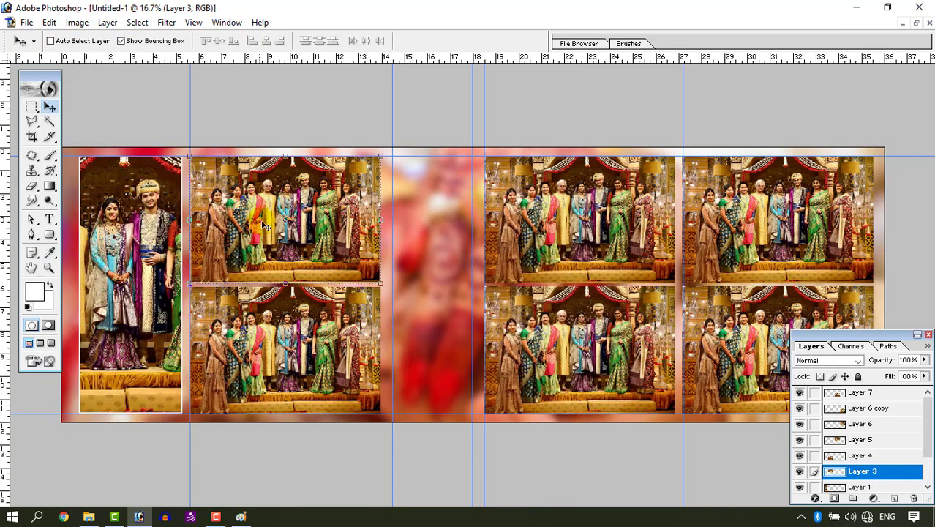
- Apply the same white stroke to the lower group photo in the left half
right_click(269, 319)
click(296, 326)
key(alt+e)
key(s)
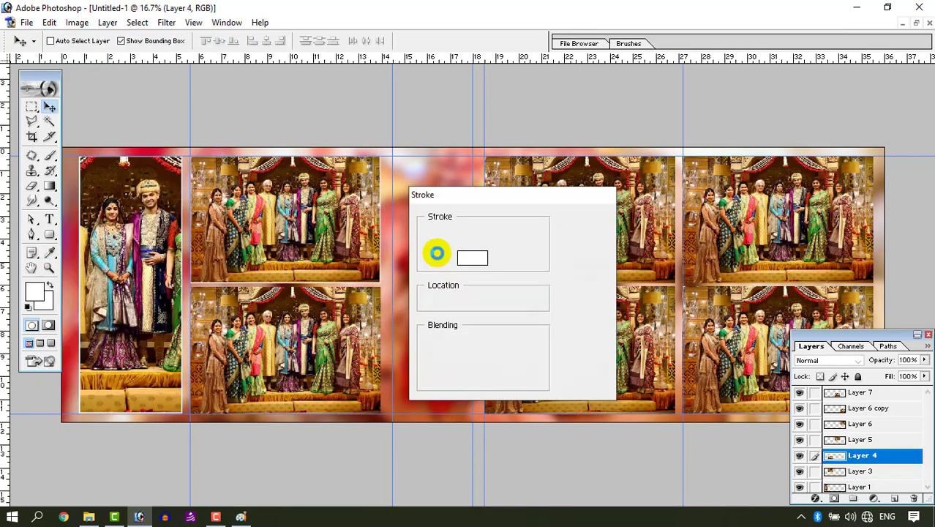
key(Return)
- Apply the same white stroke to the upper inner group photo in the right half
right_click(582, 222)
click(598, 233)
key(alt+e)
key(s)
key(Return)
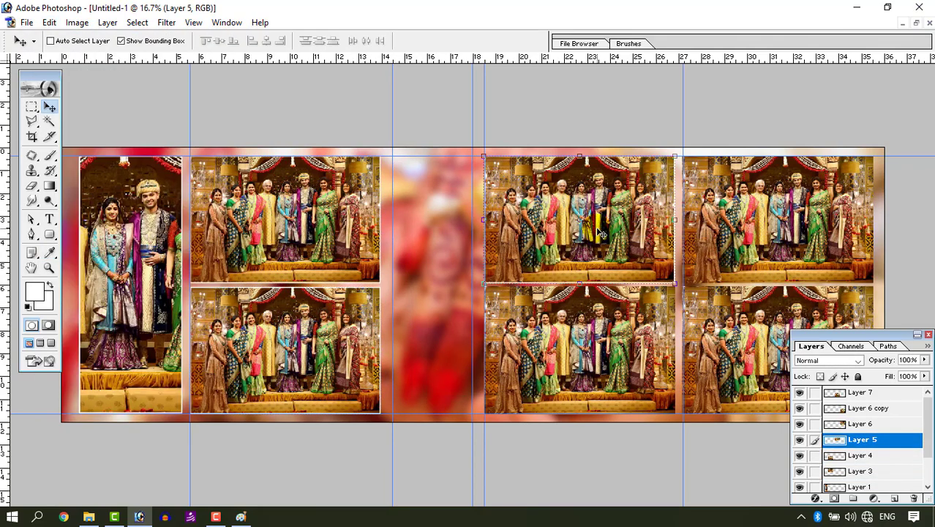
- Apply the same white stroke to the lower inner group photo in the right half
right_click(579, 315)
click(594, 323)
key(alt+e)
key(s)
key(Return)
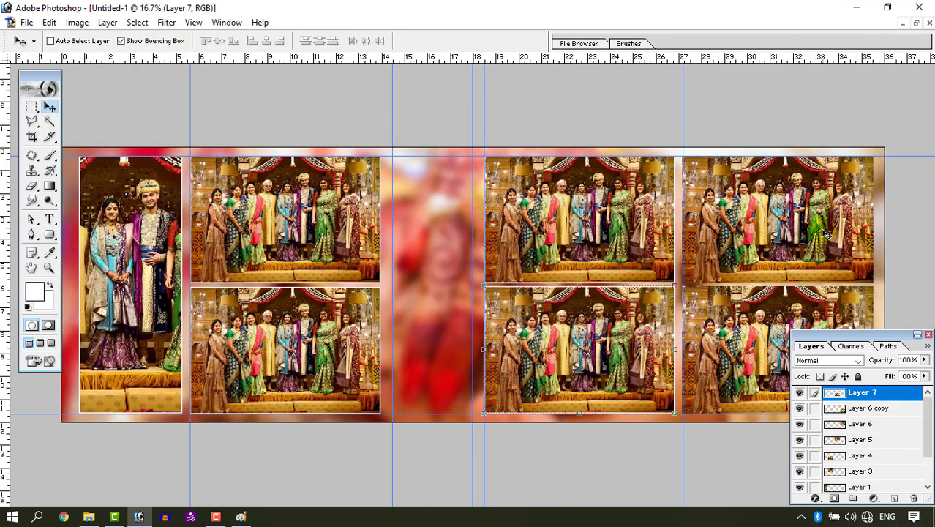
- Apply the same white stroke to the top-right corner group photo
right_click(743, 213)
click(761, 223)
key(alt+e)
key(s)
key(Return)
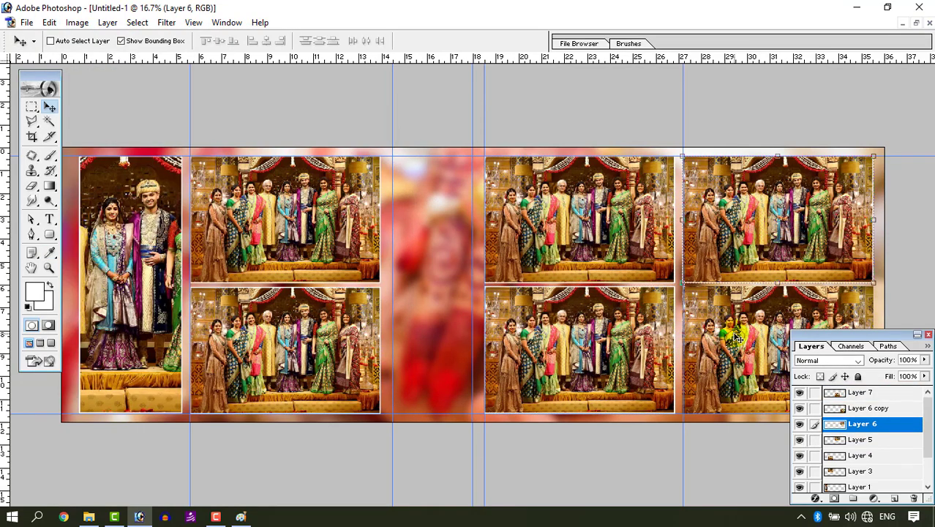
- Apply the same white stroke to the bottom-right corner group photo
right_click(734, 334)
click(745, 342)
key(alt+e)
key(s)
key(Return)
- Select the blurred background layer and shift it slightly to the left
right_click(430, 254)
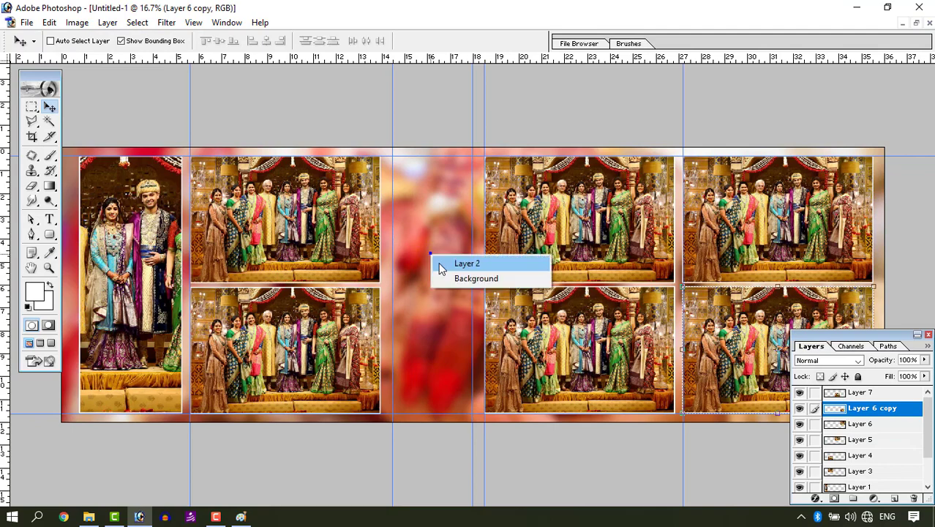
click(441, 265)
drag(424, 267, 388, 269)
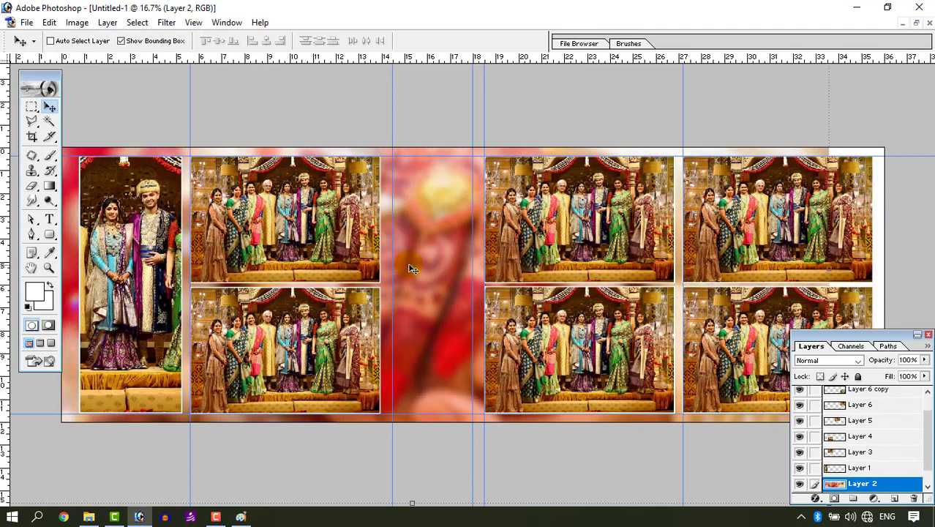
- Stretch the blurred background layer wider so it fills the canvas to its right edge
key(Tab)
drag(831, 258, 891, 256)
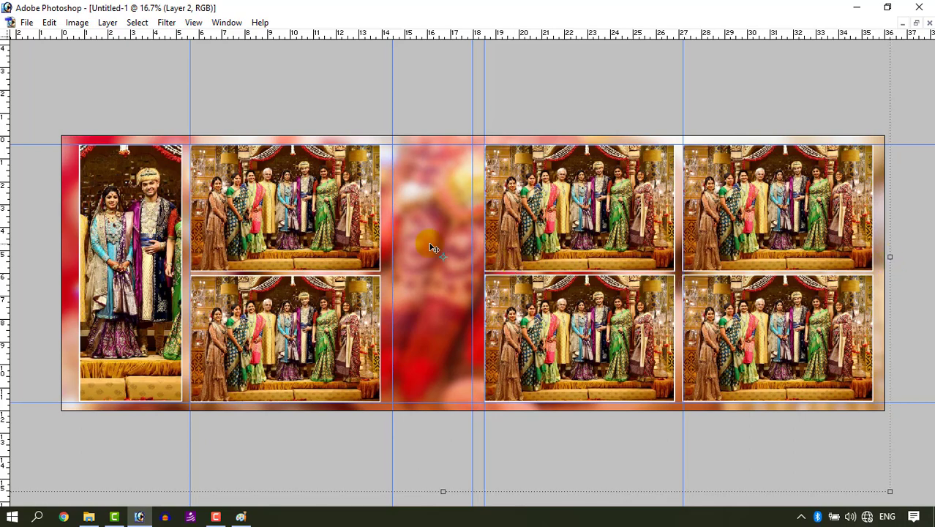
drag(442, 264, 444, 270)
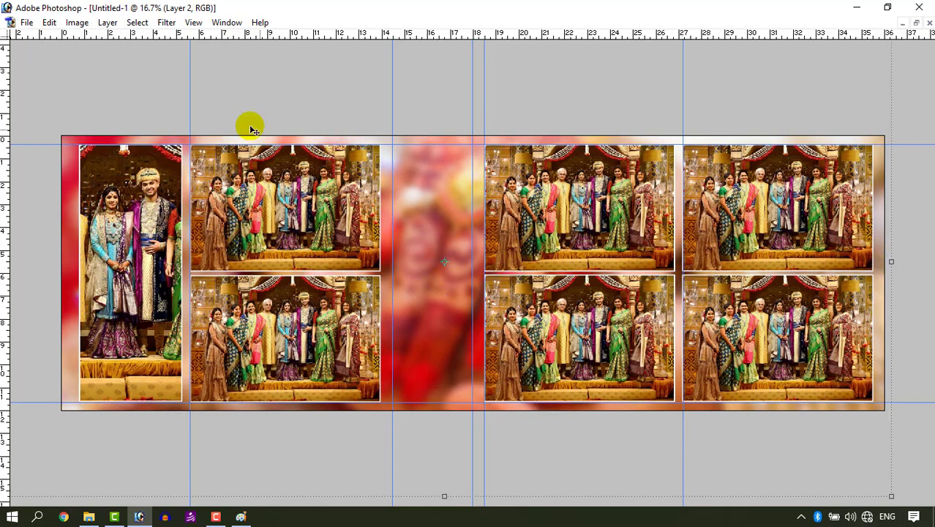
- Brighten the background layer with a Curves adjustment, raising input 124 to output 149
click(75, 22)
mouse_move(87, 60)
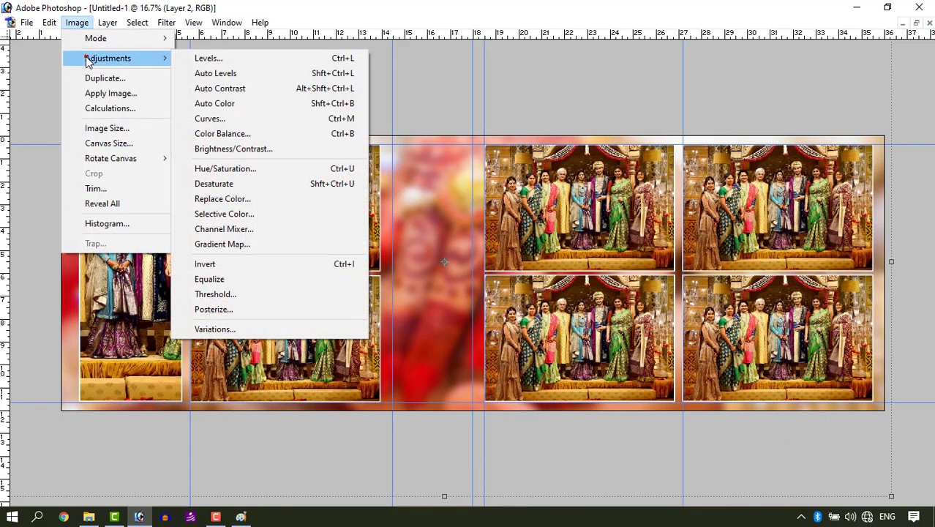
click(239, 115)
click(725, 171)
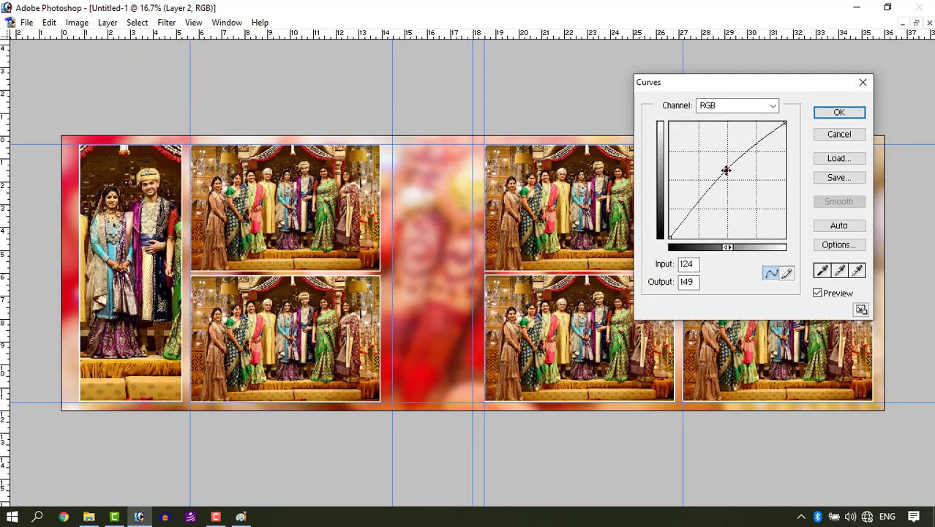
click(838, 112)
- Add the white text WEDDING ALBUM in Impact in the central gap of the banner
key(ctrl+0)
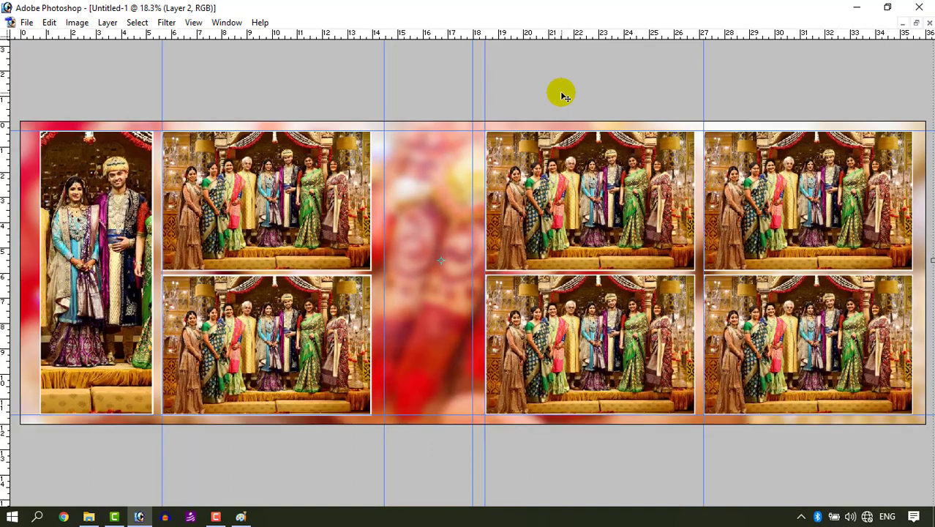
key(ctrl+h)
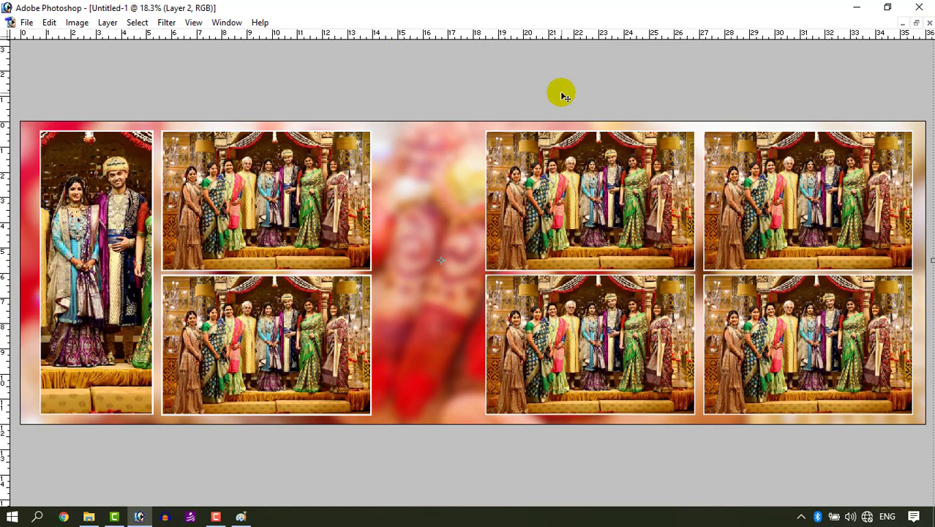
key(ctrl+plus)
key(ctrl+minus)
key(ctrl+t)
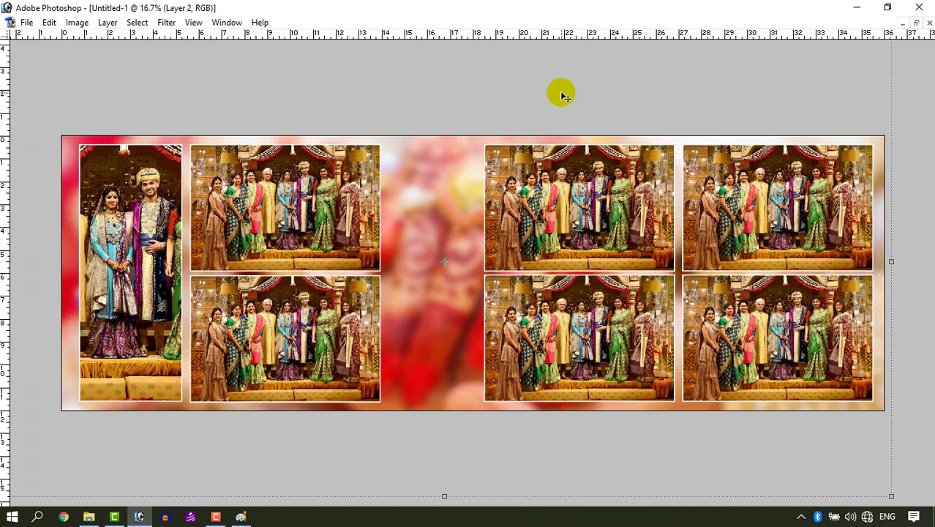
key(Tab)
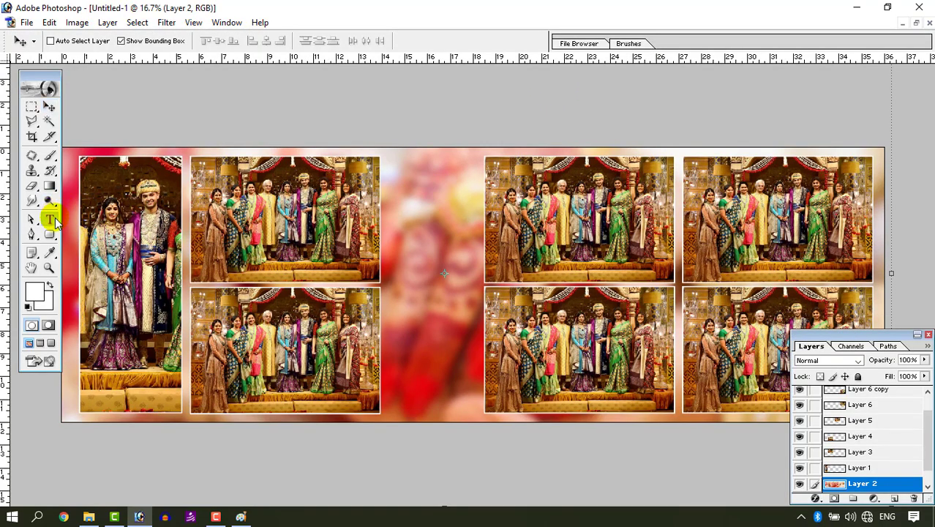
click(49, 218)
click(467, 264)
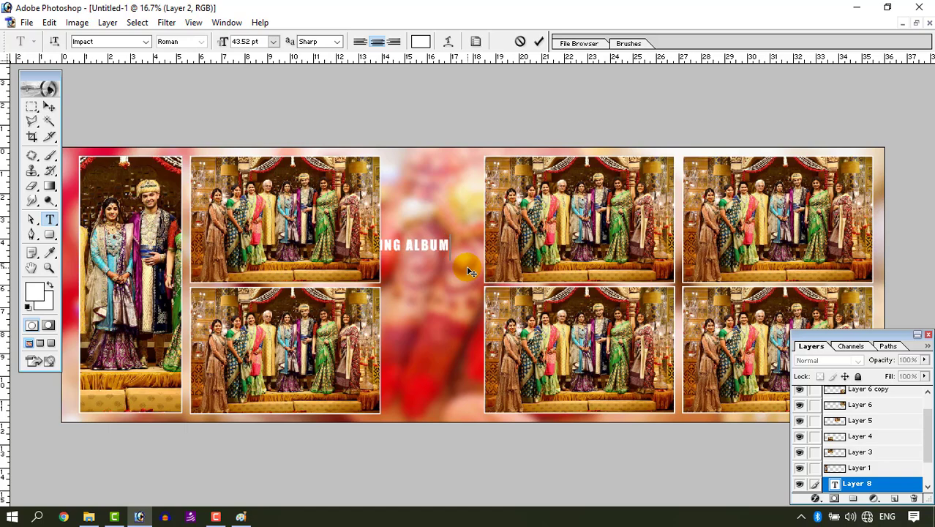
key(ctrl+Return)
- Rotate the WEDDING ALBUM text 90 degrees so it runs vertically
key(ctrl+t)
drag(461, 231, 365, 157)
key(Return)
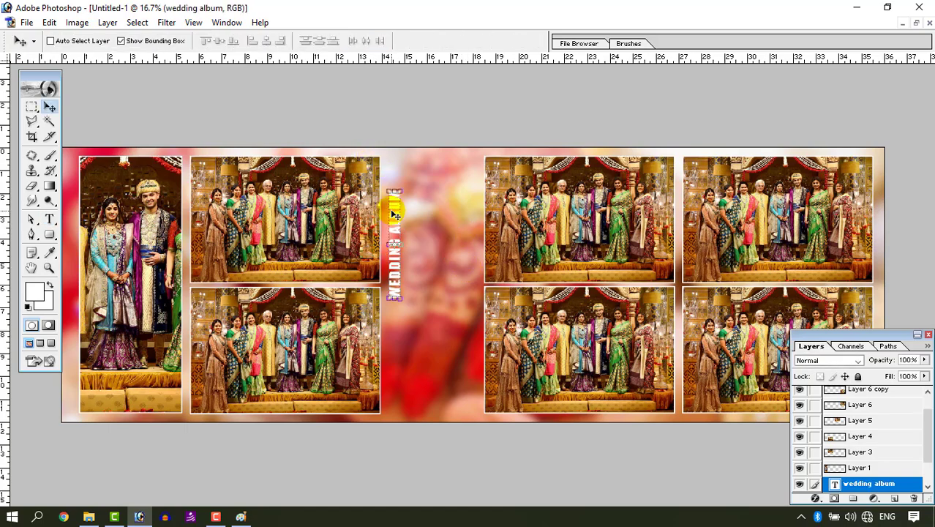
- Move the vertical title to the top of the central gap and scale it to about 241% to span the banner height
drag(394, 214, 389, 177)
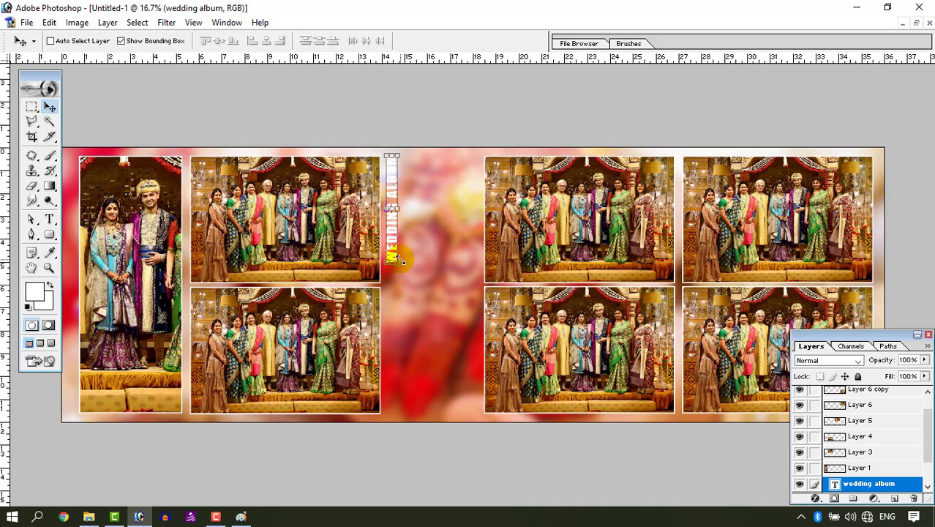
drag(396, 259, 472, 404)
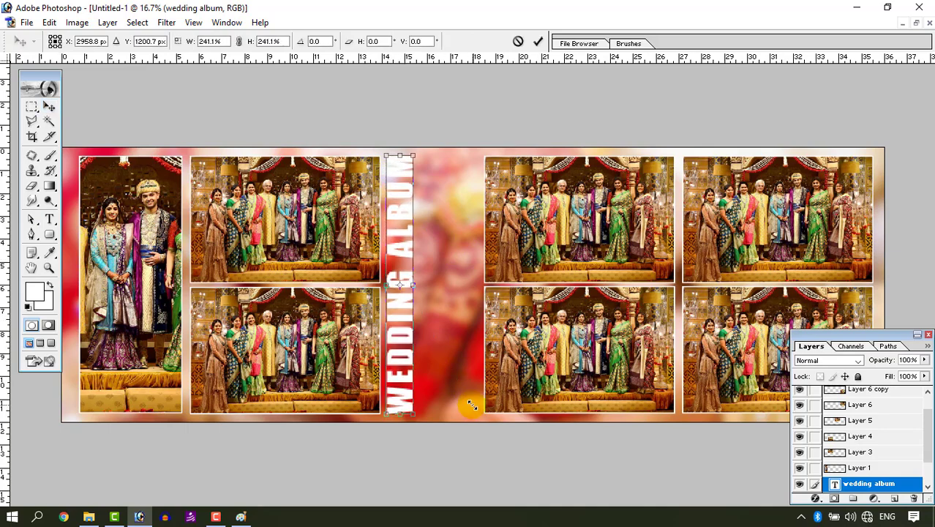
key(Return)
- Duplicate the title text and scale the copy down to a smaller version beside the original
key(Tab)
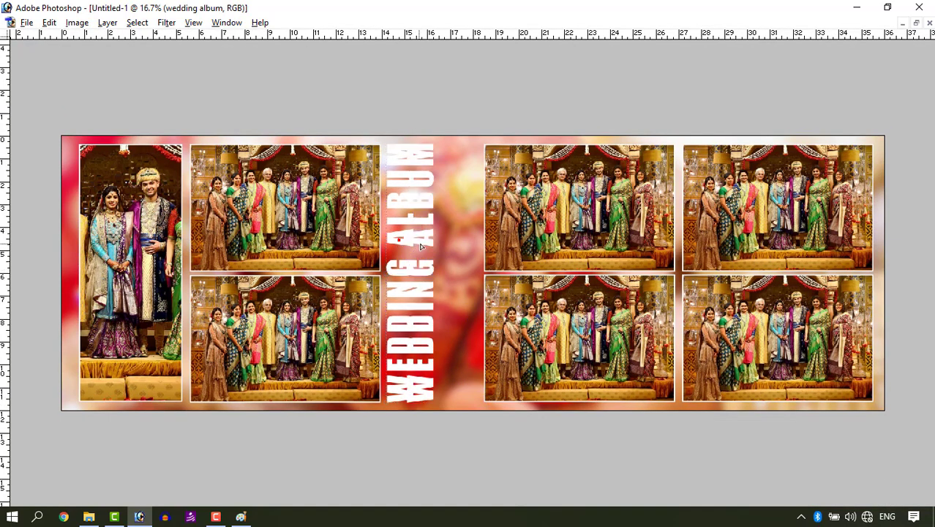
drag(420, 247, 437, 173)
key(ctrl+t)
drag(451, 139, 430, 196)
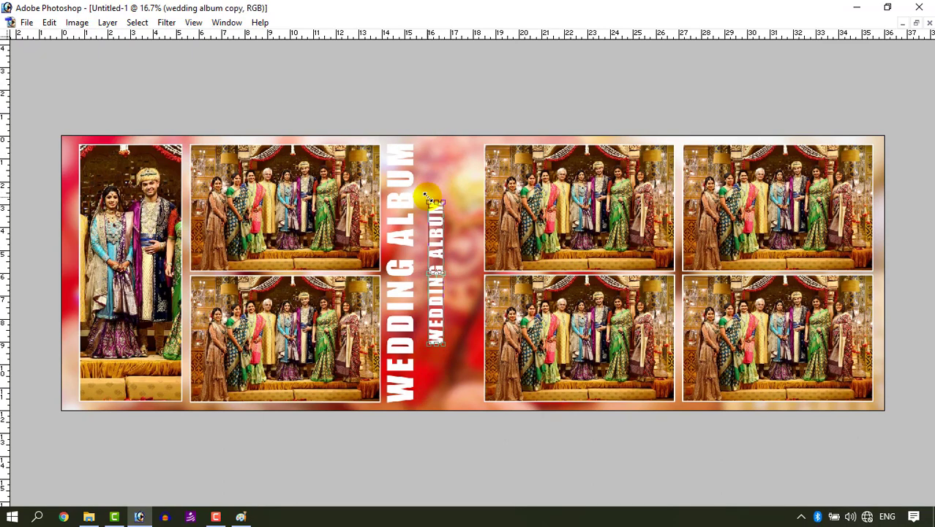
key(Return)
- Set the title copy's opacity to 50% and move it close beside the main title
key(5)
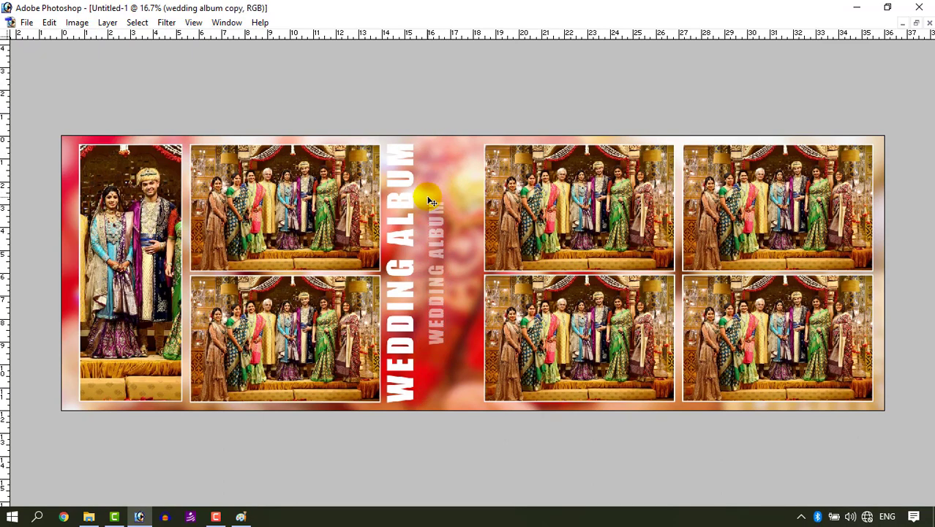
drag(432, 202, 411, 233)
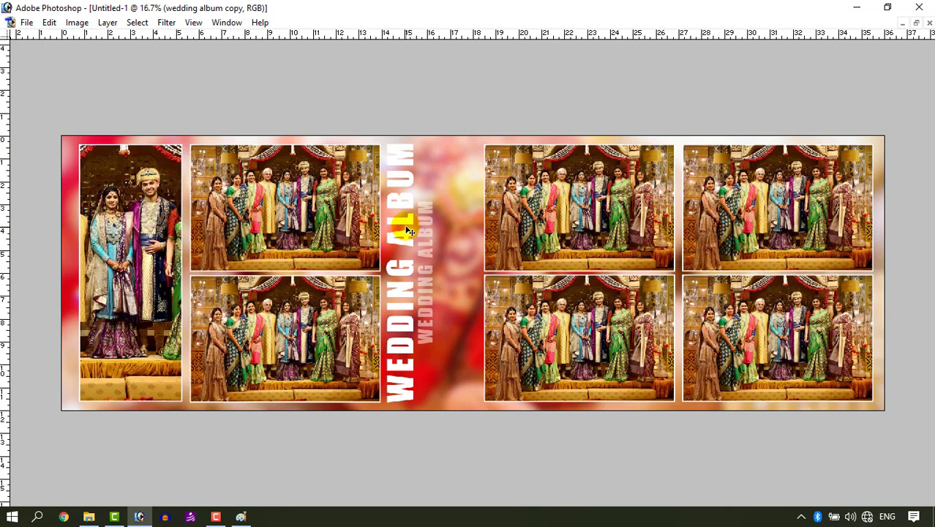
key(ctrl+t)
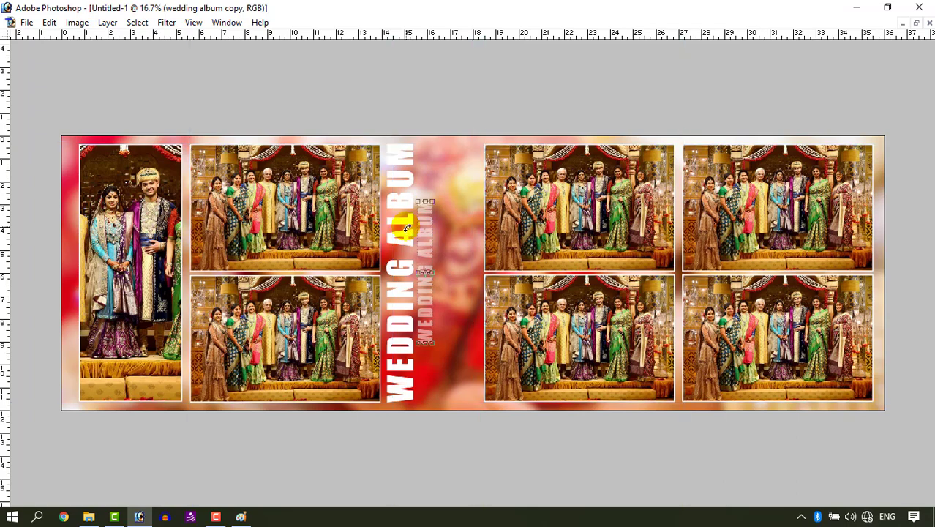